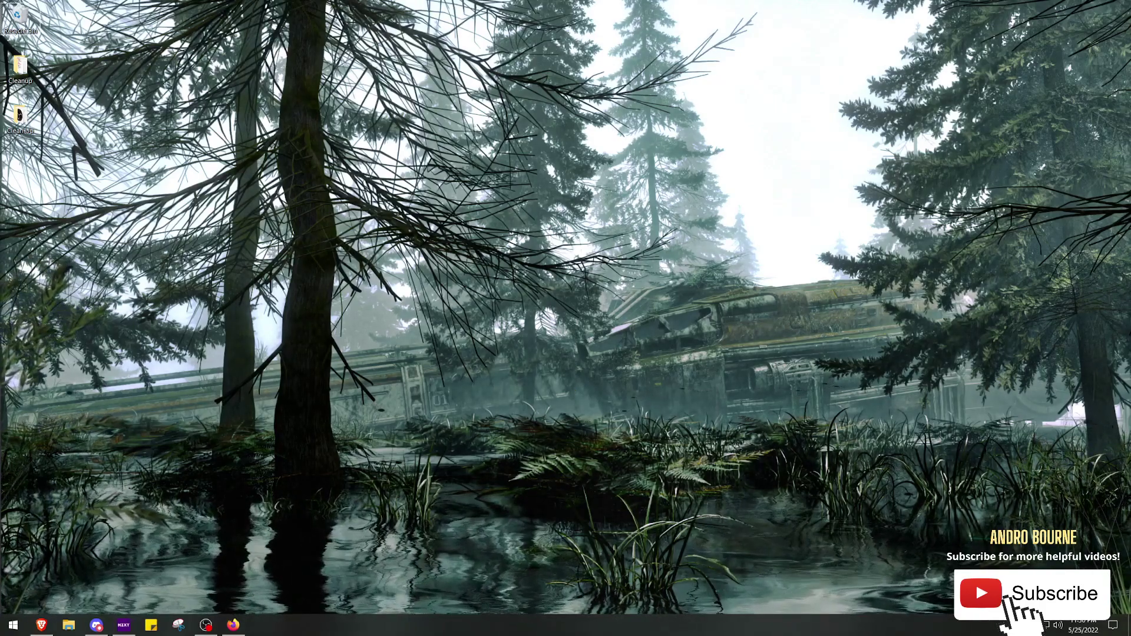
Launch Event Viewer from a Start search for 'event' and show the Windows Logs Application log.
{"action": "left_click", "coordinate": [13, 625]}
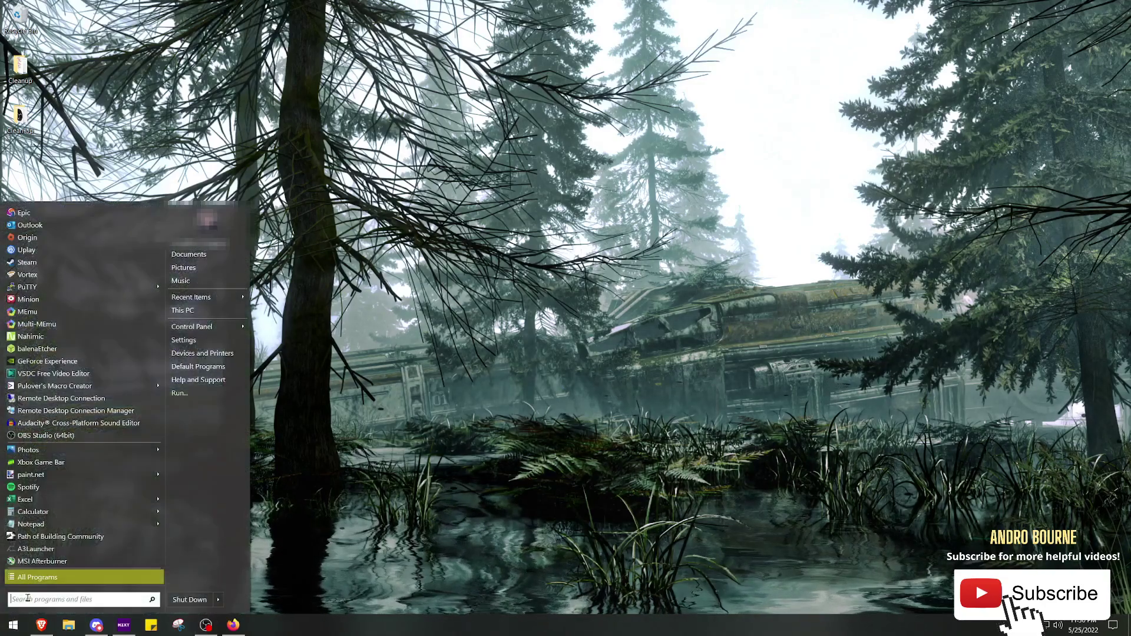
{"action": "type", "text": "event"}
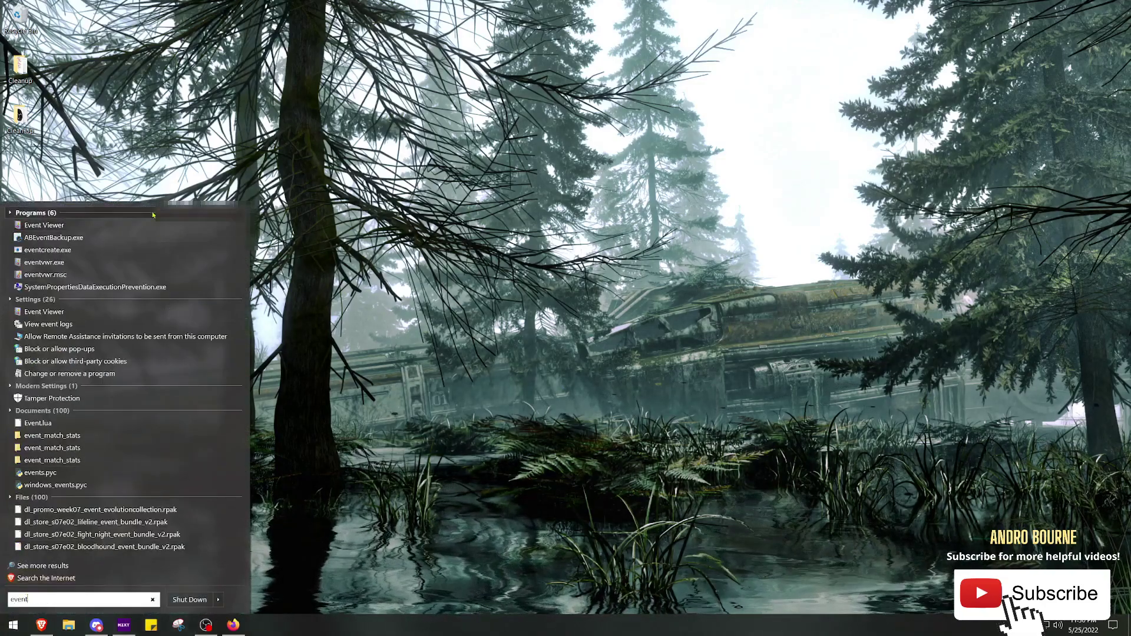
{"action": "left_click", "coordinate": [137, 227]}
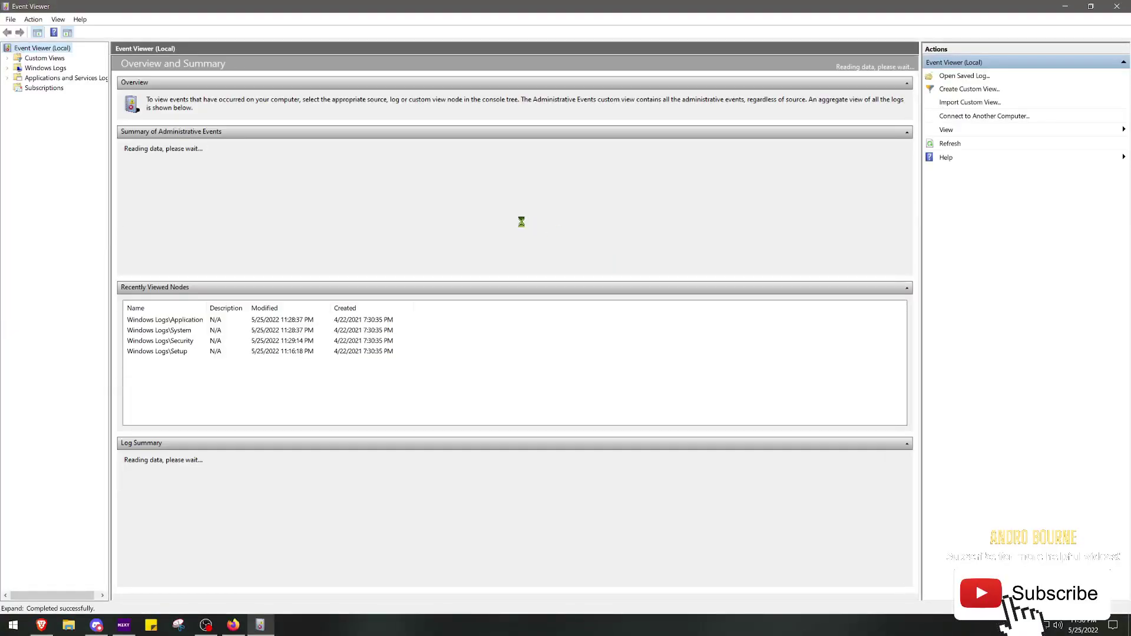
{"action": "left_click", "coordinate": [8, 68]}
{"action": "left_click", "coordinate": [46, 78]}
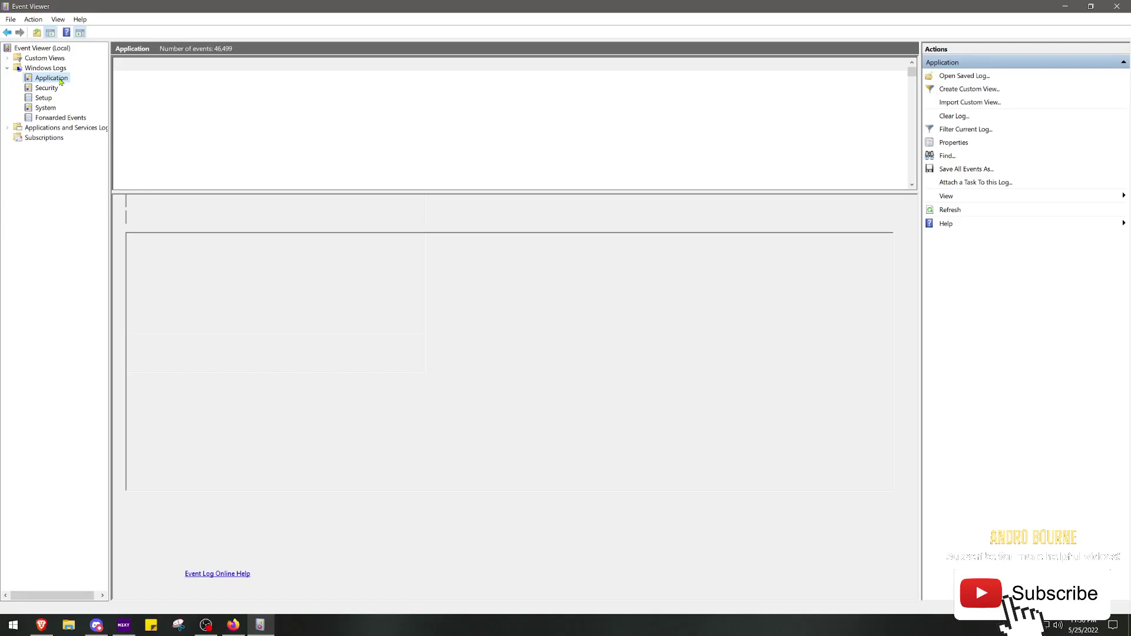
Filter the Application log to Critical, Error and Warning event levels.
{"action": "right_click", "coordinate": [61, 81]}
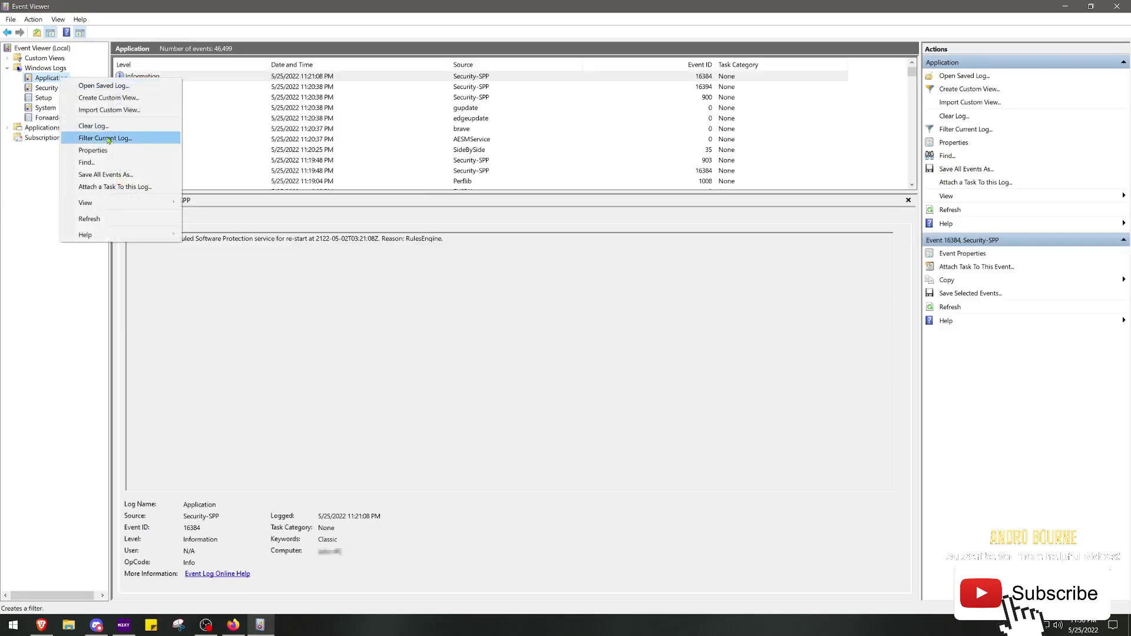
{"action": "left_click", "coordinate": [118, 136]}
{"action": "left_click", "coordinate": [519, 216]}
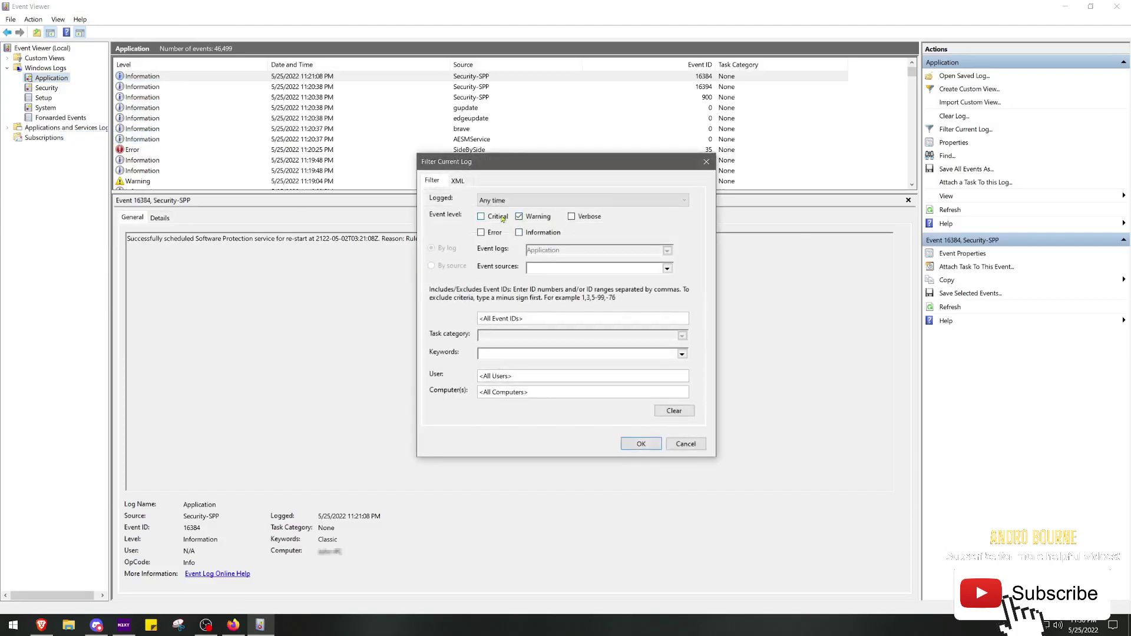
{"action": "left_click", "coordinate": [481, 232]}
{"action": "left_click", "coordinate": [641, 444]}
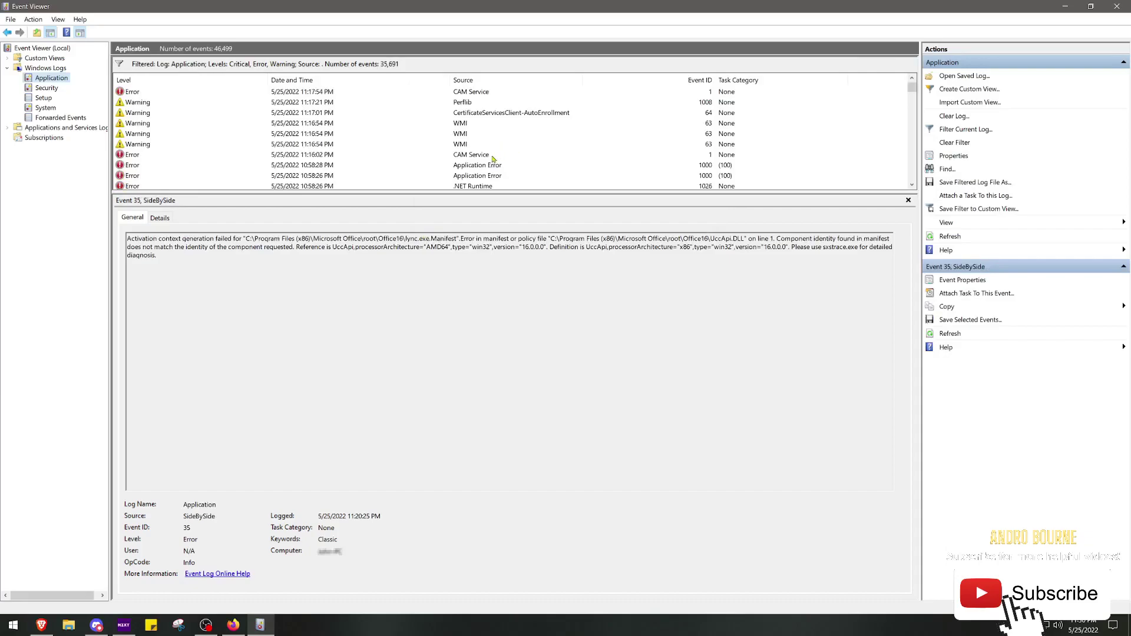
Review Application Error events, then highlight the 3:11:22 PM TheDivision2.exe Application Hang message.
{"action": "left_click", "coordinate": [491, 167]}
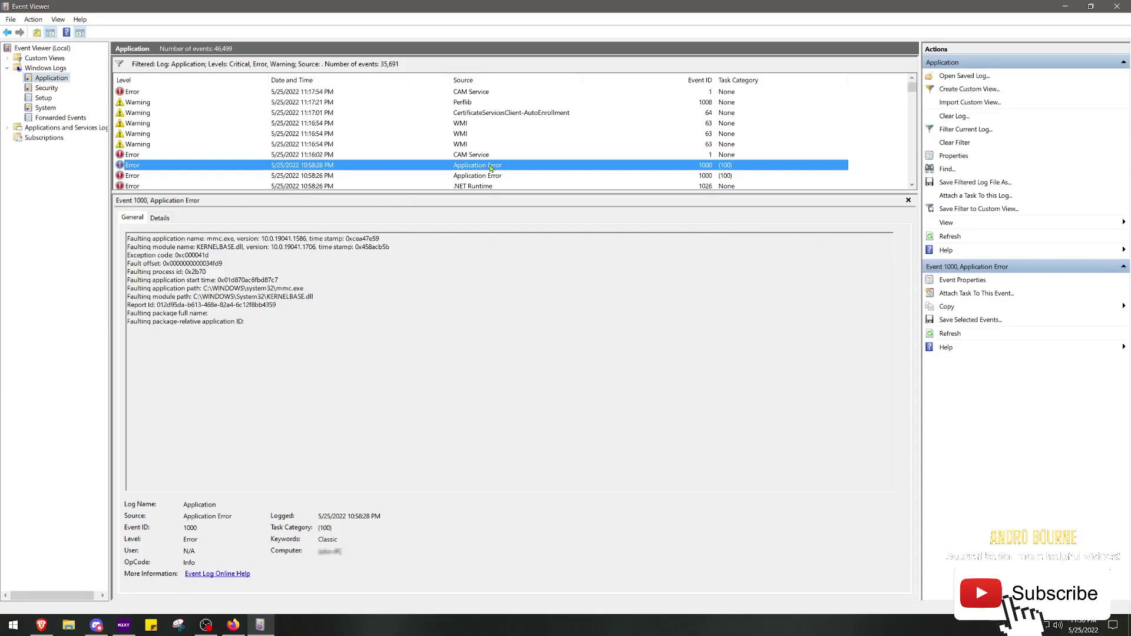
{"action": "left_click", "coordinate": [489, 176]}
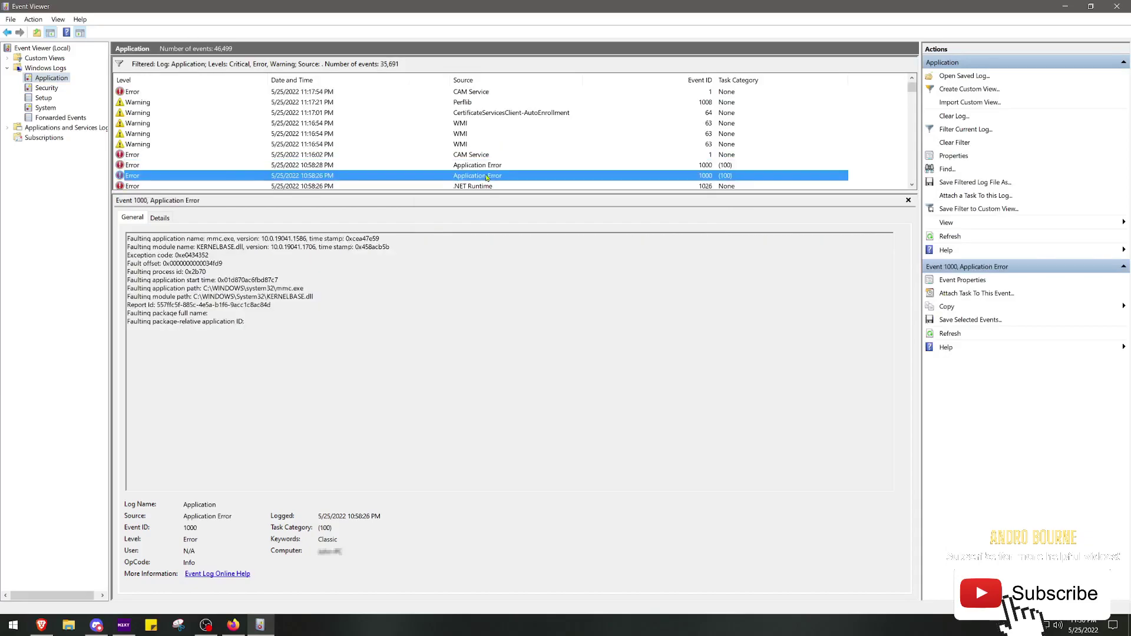
{"action": "scroll", "coordinate": [487, 175], "scroll_direction": "down", "scroll_amount": 1}
{"action": "scroll", "coordinate": [488, 175], "scroll_direction": "down", "scroll_amount": 1}
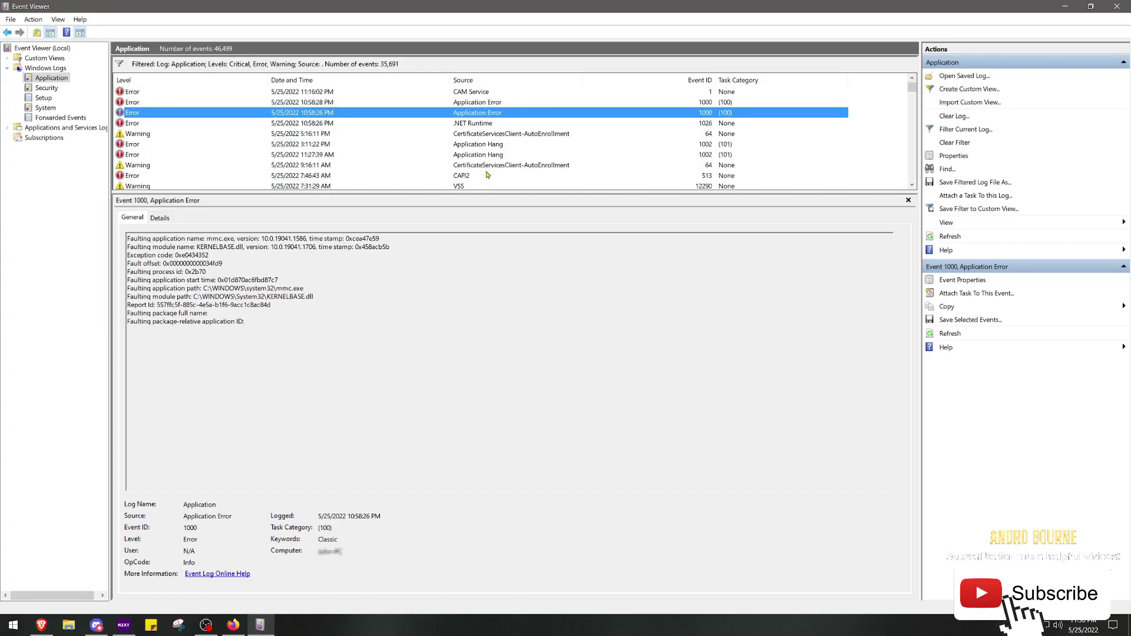
{"action": "left_click", "coordinate": [495, 145]}
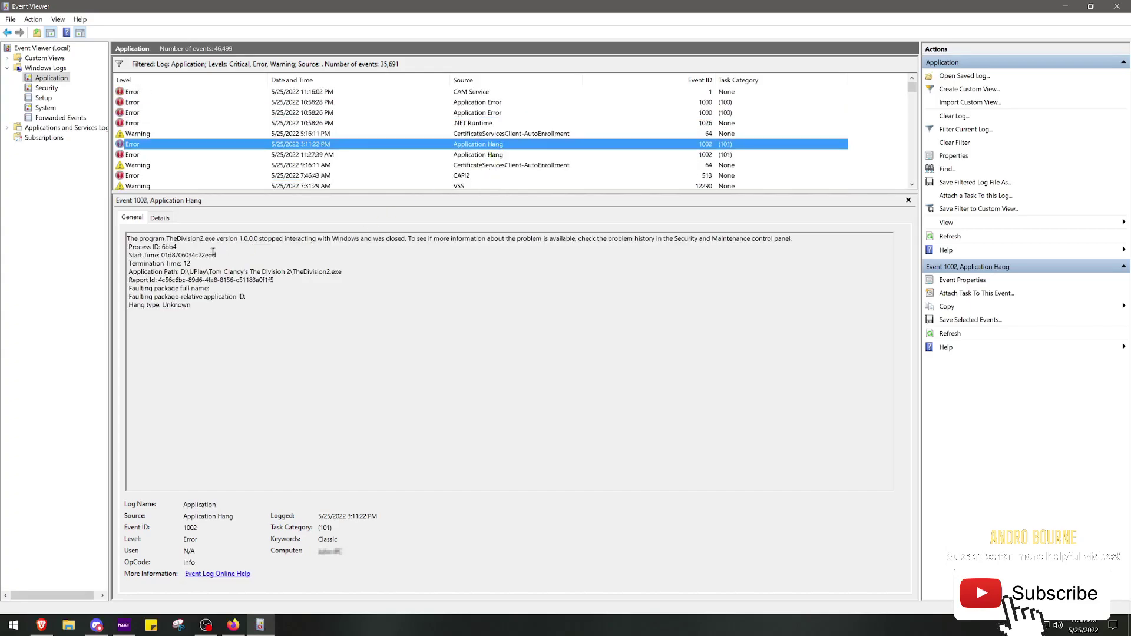
{"action": "left_click_drag", "start_coordinate": [166, 242], "coordinate": [494, 238]}
{"action": "left_click", "coordinate": [491, 277]}
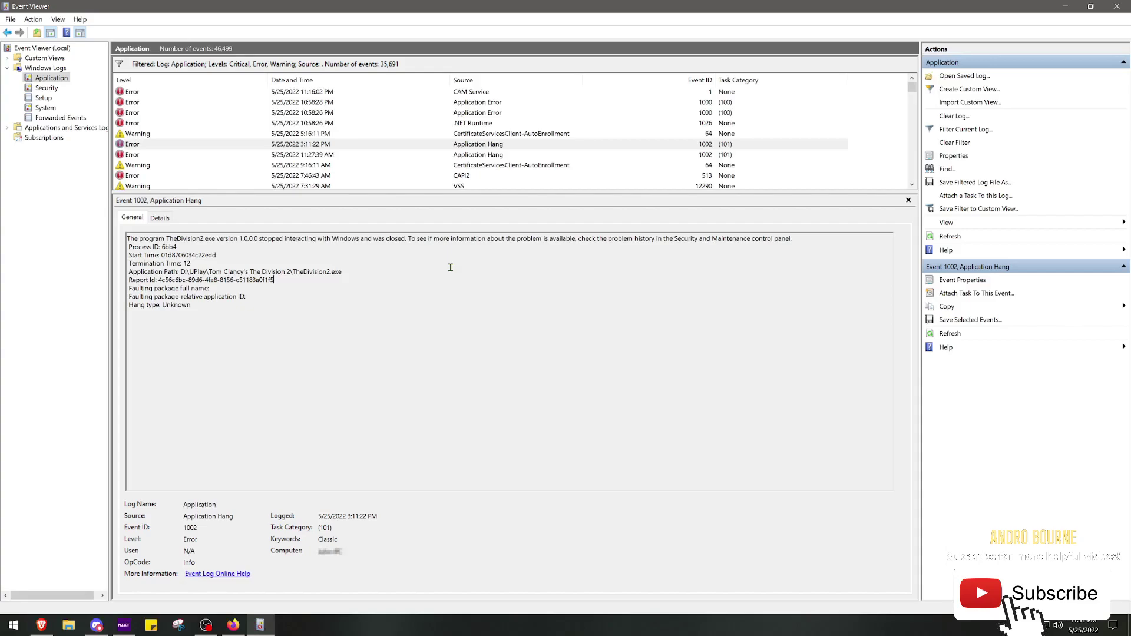
{"action": "left_click_drag", "start_coordinate": [166, 238], "coordinate": [409, 238]}
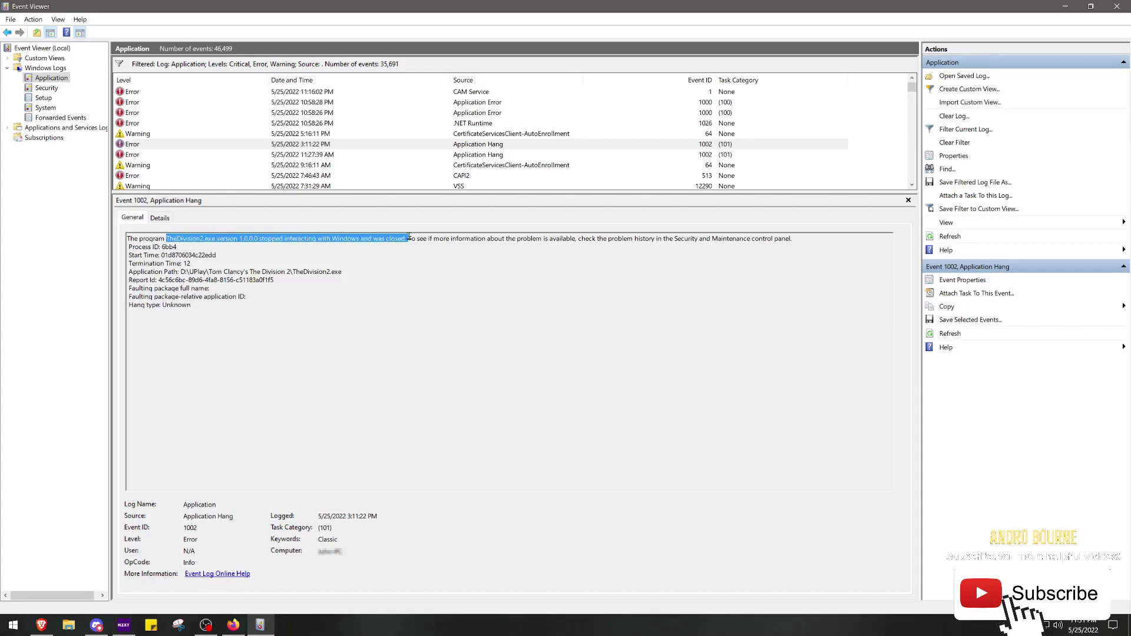
{"action": "left_click", "coordinate": [413, 287]}
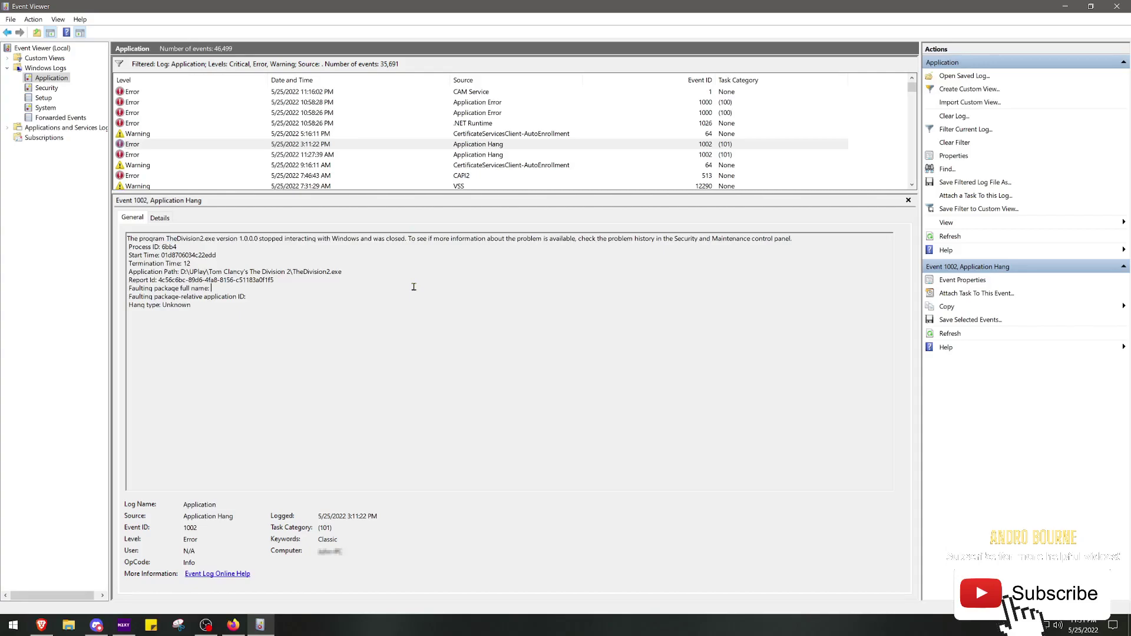
Close Event Viewer and return to the Reddit Div 2 Crash Fix post, highlighting the new-hardware sentence.
{"action": "left_click", "coordinate": [1117, 7]}
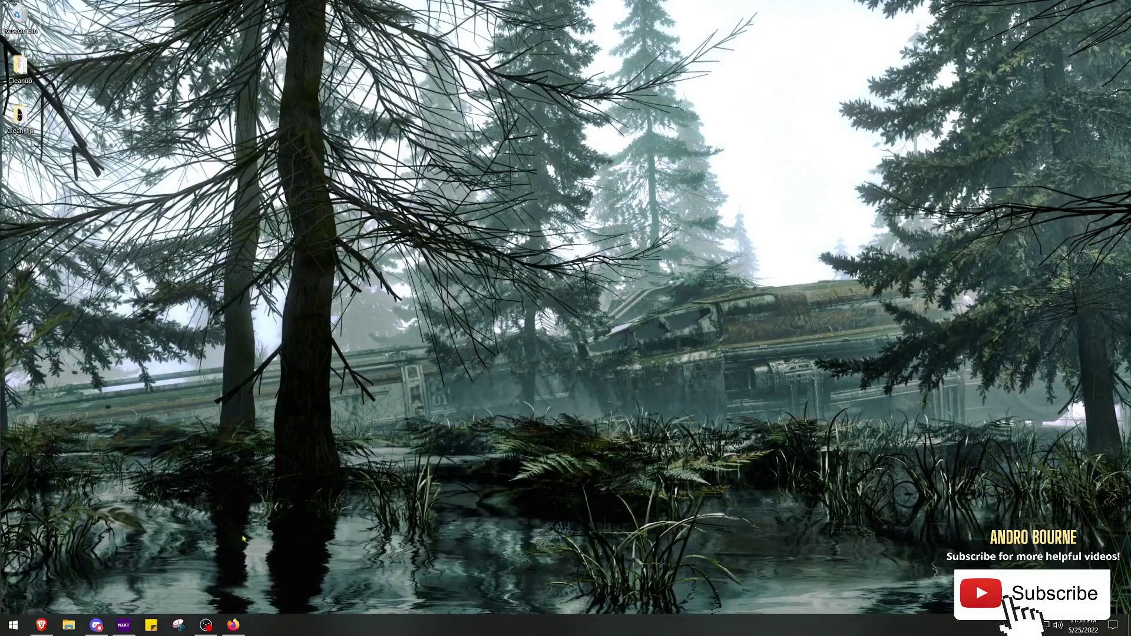
{"action": "left_click", "coordinate": [234, 625]}
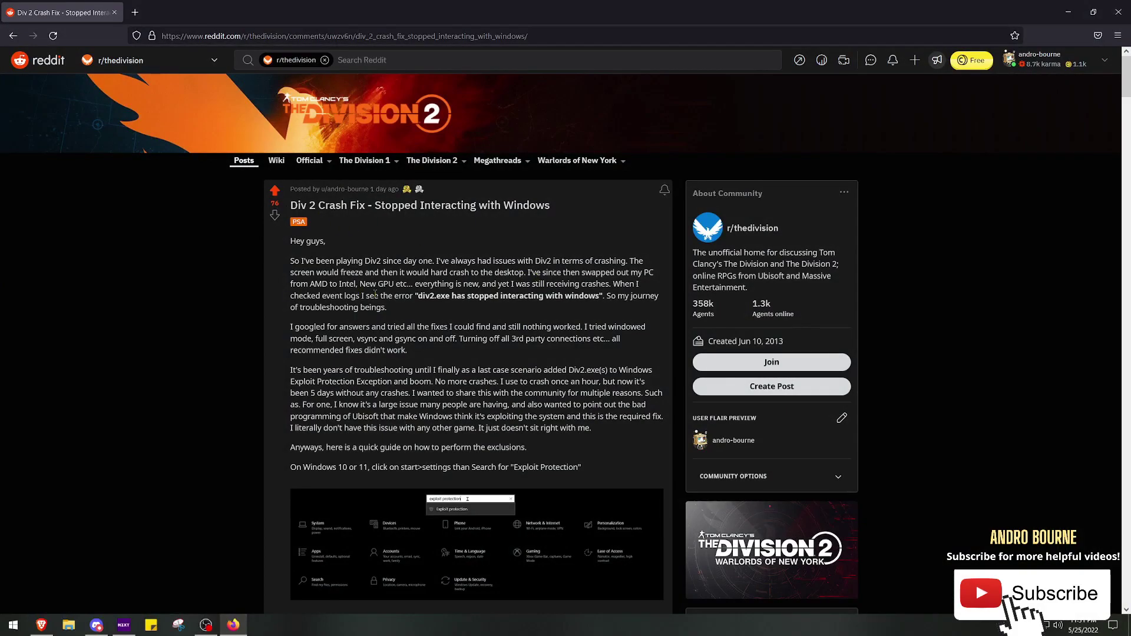
{"action": "left_click_drag", "start_coordinate": [314, 281], "coordinate": [508, 283]}
{"action": "left_click", "coordinate": [317, 285]}
{"action": "left_click_drag", "start_coordinate": [310, 285], "coordinate": [507, 284]}
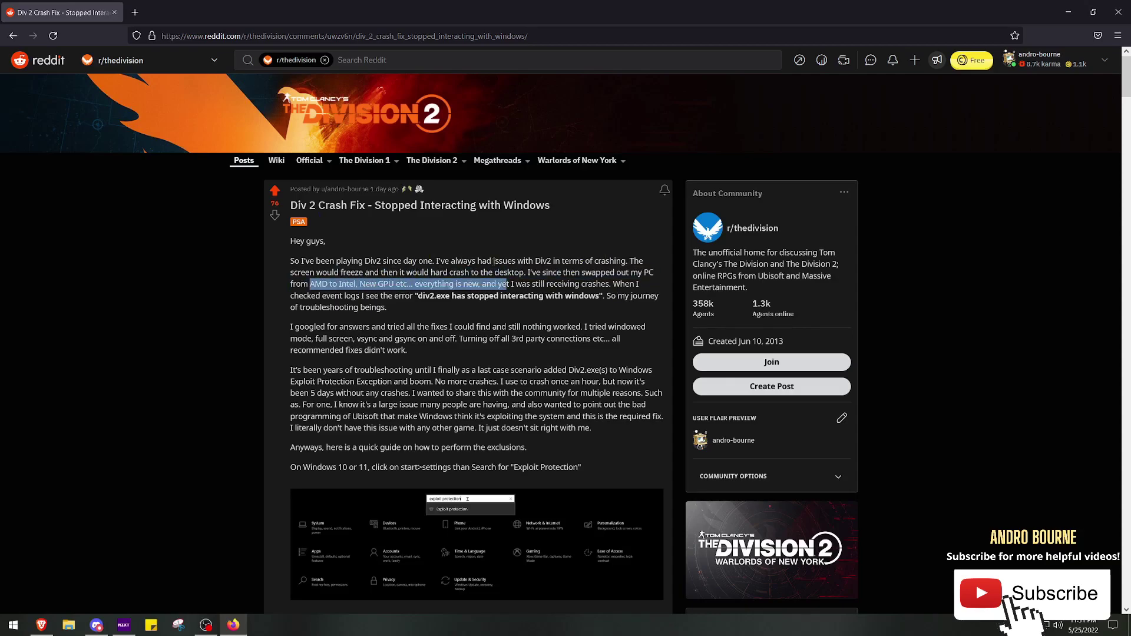
{"action": "scroll", "coordinate": [499, 277], "scroll_direction": "down", "scroll_amount": 2}
Highlight the div2.exe error quote and failed-fixes list, then scroll down to the Exploit Protection guide.
{"action": "left_click", "coordinate": [590, 167]}
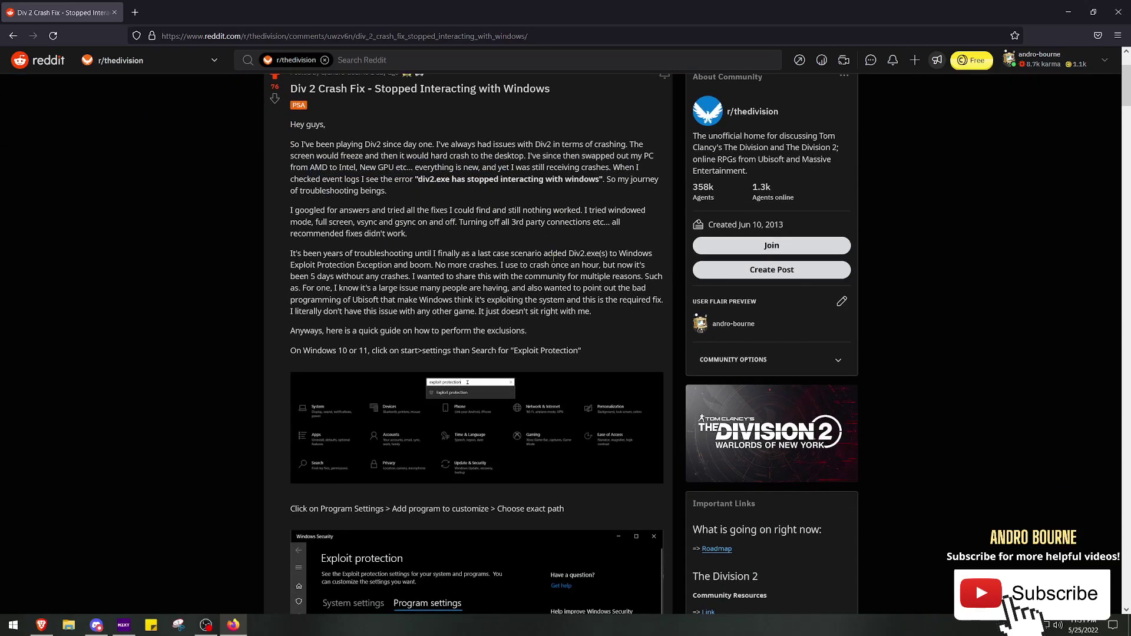
{"action": "left_click_drag", "start_coordinate": [421, 179], "coordinate": [563, 179]}
{"action": "left_click", "coordinate": [444, 252]}
{"action": "left_click_drag", "start_coordinate": [315, 223], "coordinate": [590, 266]}
{"action": "left_click", "coordinate": [432, 244]}
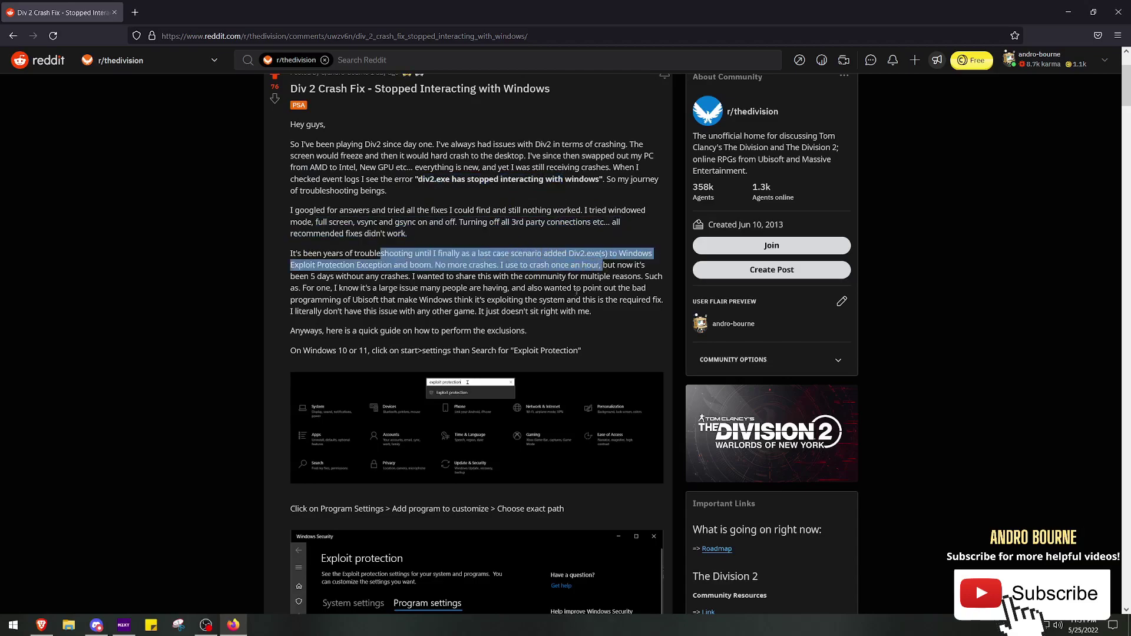
{"action": "left_click", "coordinate": [446, 248]}
{"action": "scroll", "coordinate": [446, 247], "scroll_direction": "down", "scroll_amount": 2}
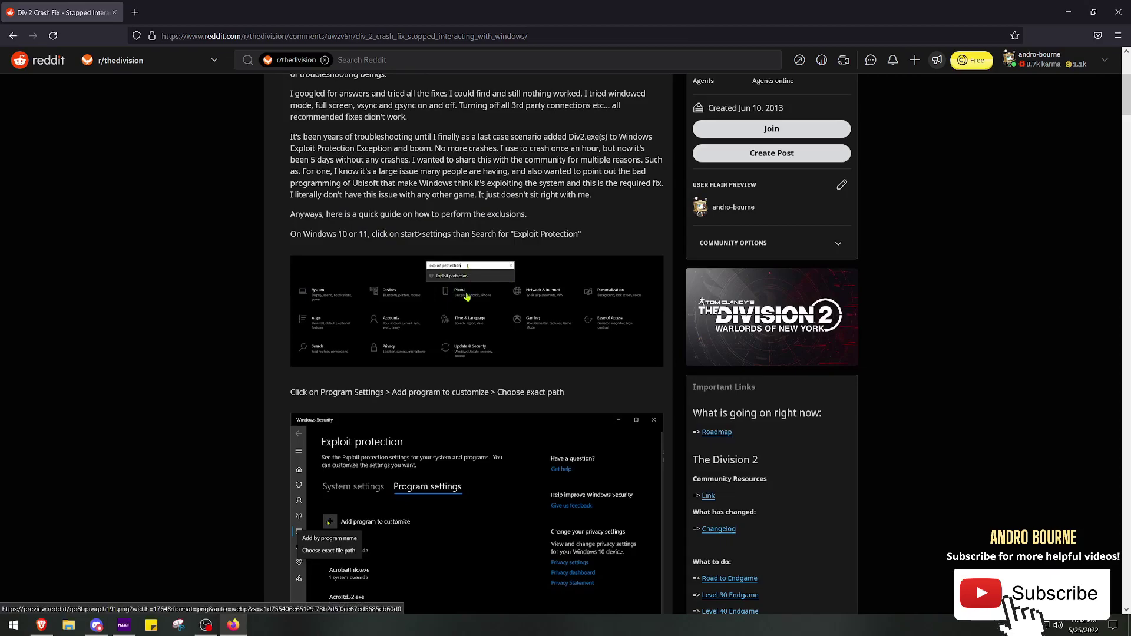
From Start, open Settings, search 'exploit', and go to Windows Security's Exploit protection page.
{"action": "left_click", "coordinate": [14, 628]}
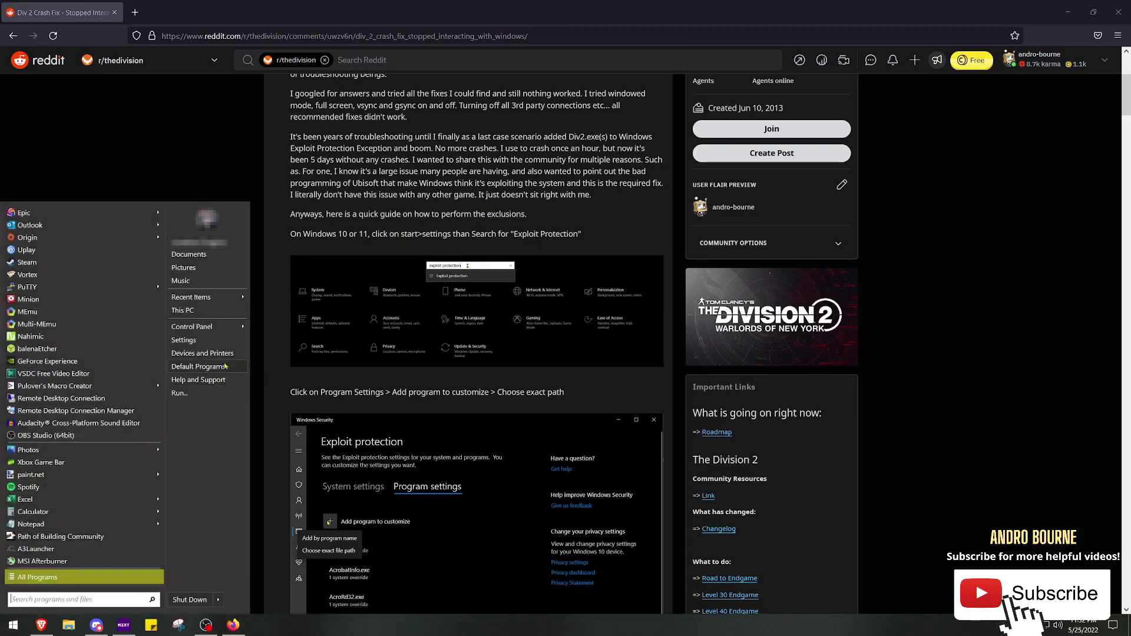
{"action": "left_click", "coordinate": [215, 341]}
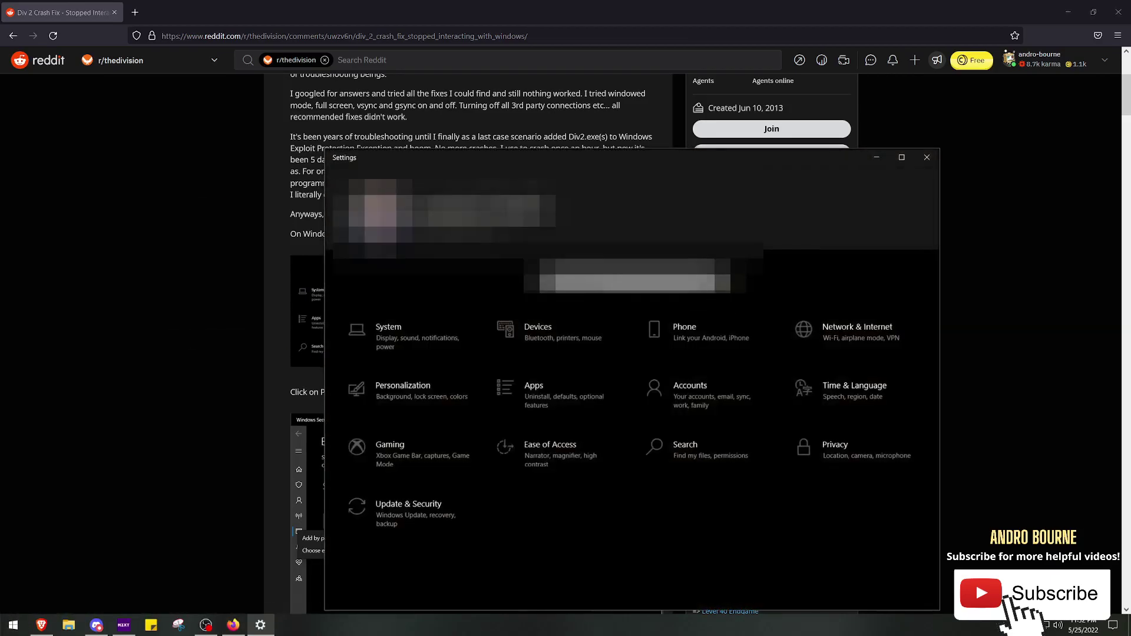
{"action": "left_click_drag", "start_coordinate": [664, 170], "coordinate": [880, 203]}
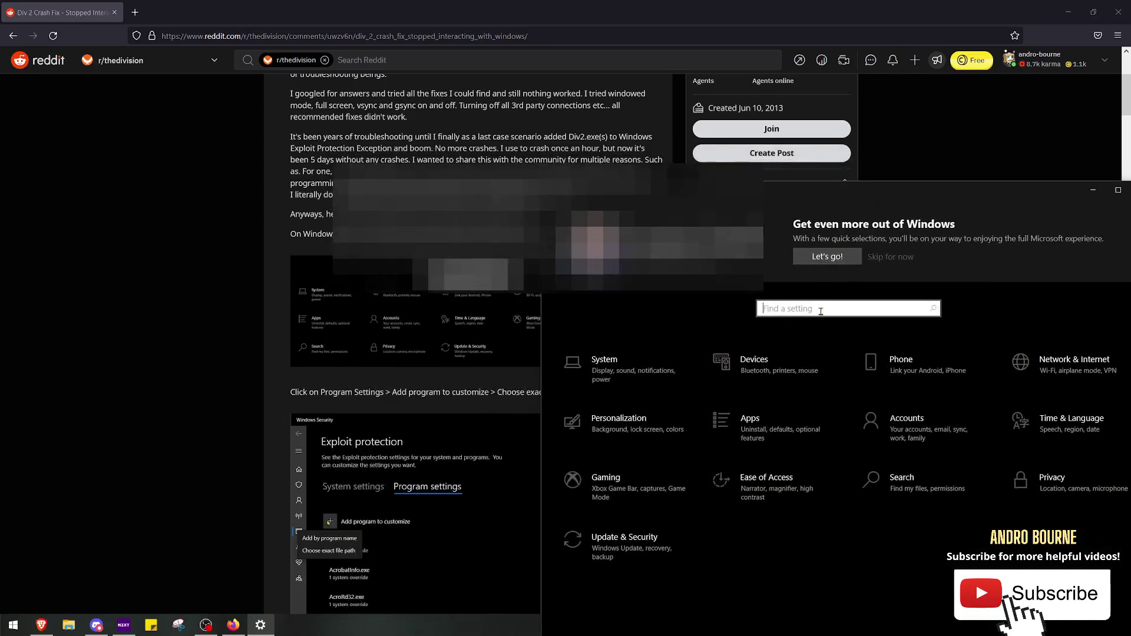
{"action": "type", "text": "explo"}
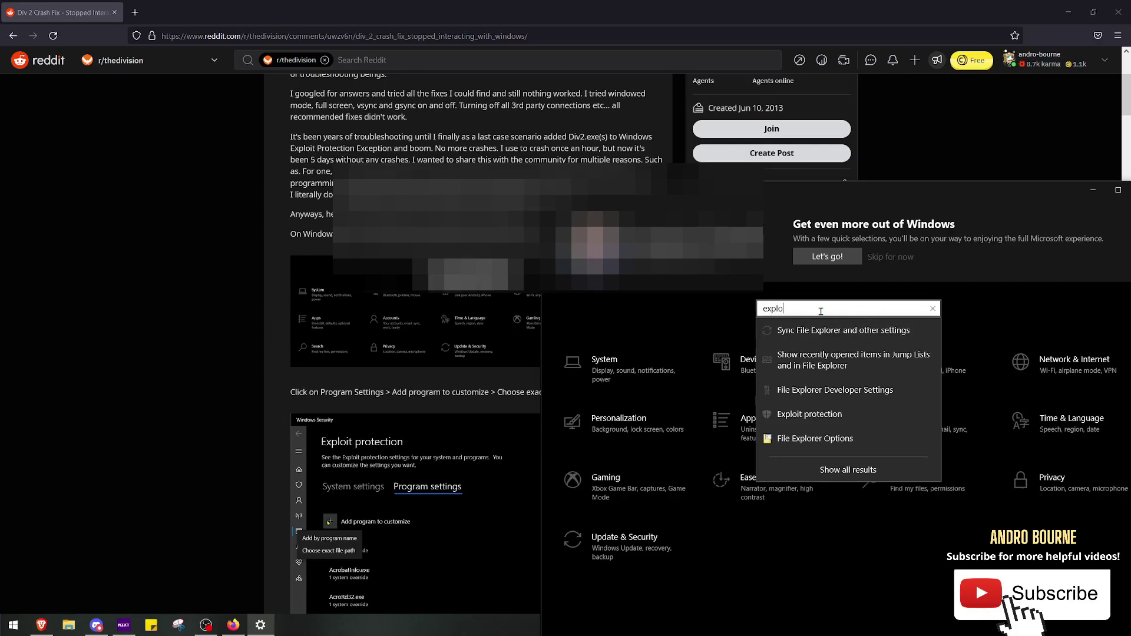
{"action": "type", "text": "it"}
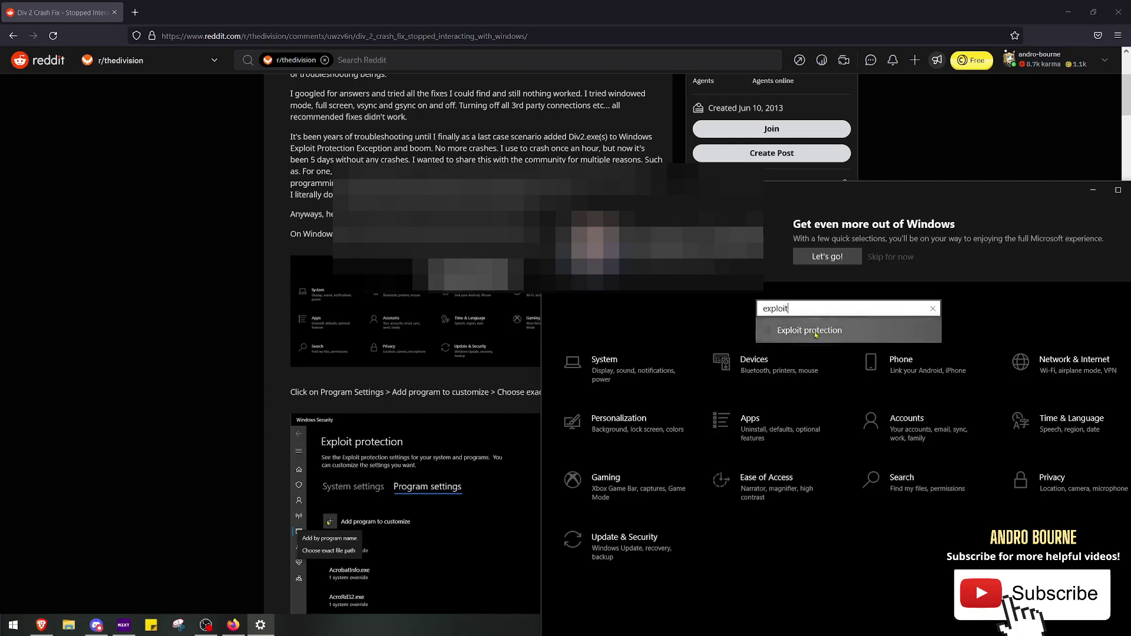
{"action": "left_click", "coordinate": [816, 334]}
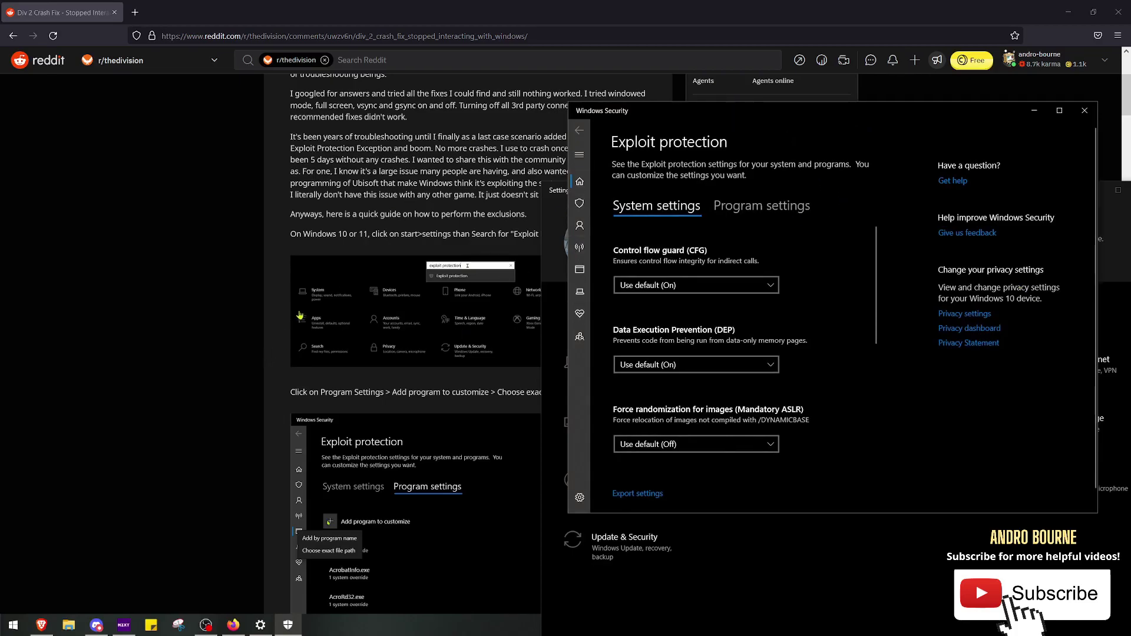
Check the Control flow guard options without changing them, then switch to Program settings.
{"action": "left_click", "coordinate": [671, 293]}
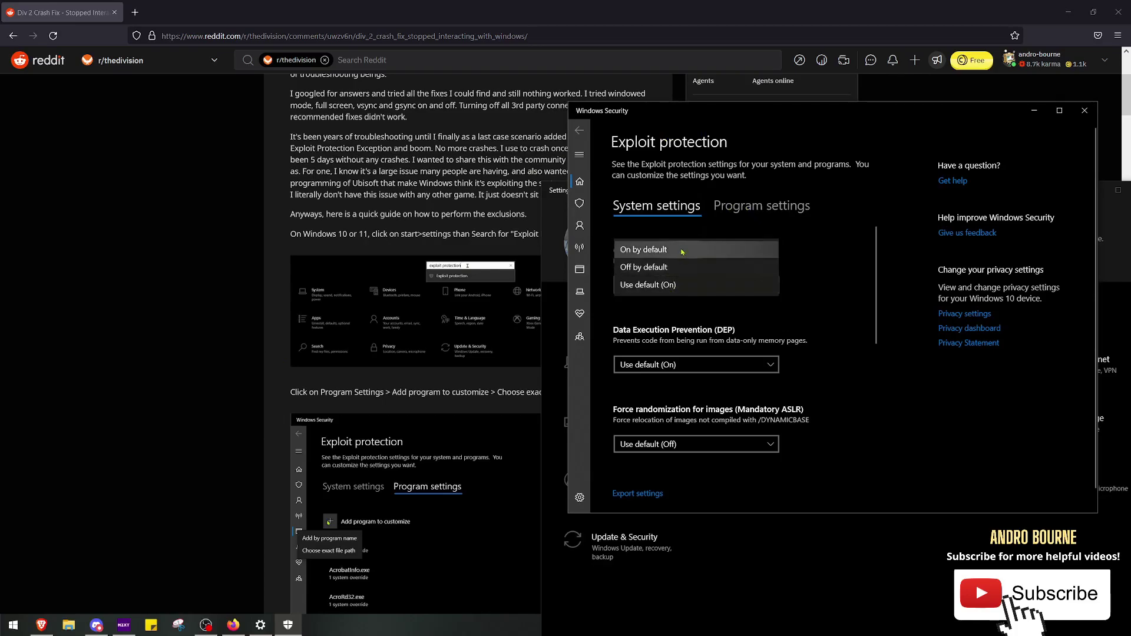
{"action": "left_click", "coordinate": [800, 272]}
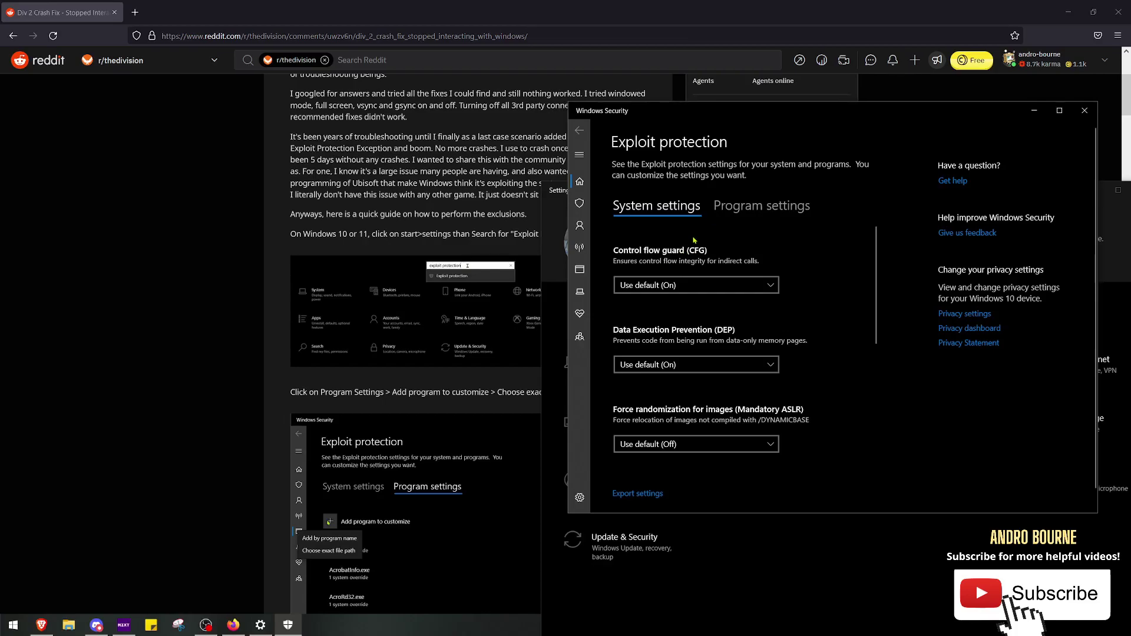
{"action": "left_click", "coordinate": [793, 213]}
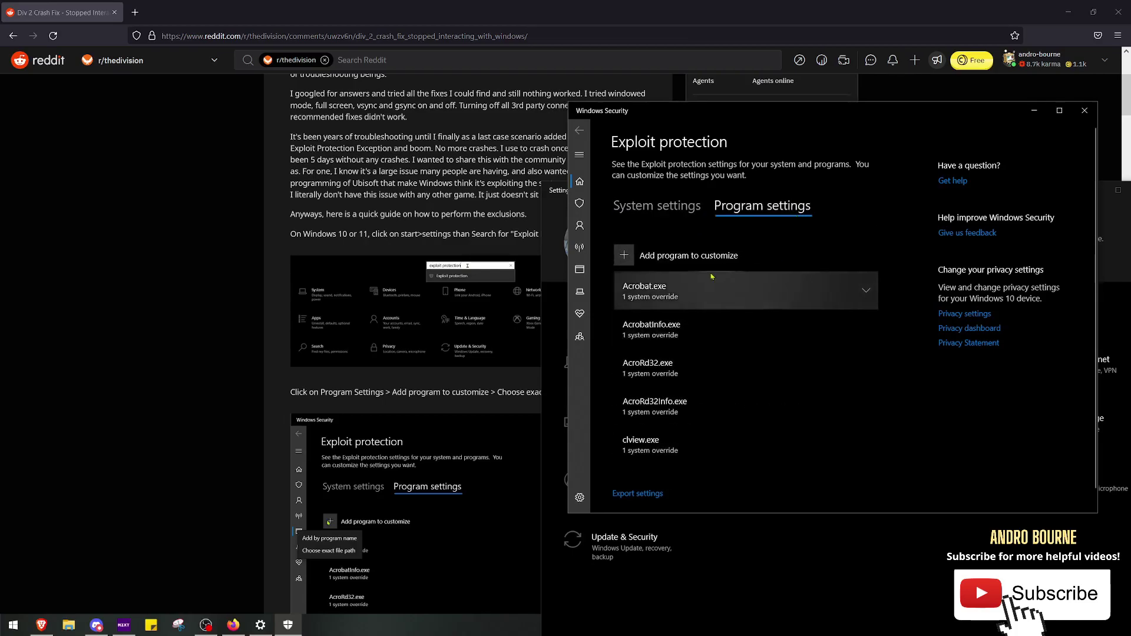
Add EACLaunch.exe from the Division 2 folder as a program chosen by exact file path.
{"action": "left_click", "coordinate": [624, 255]}
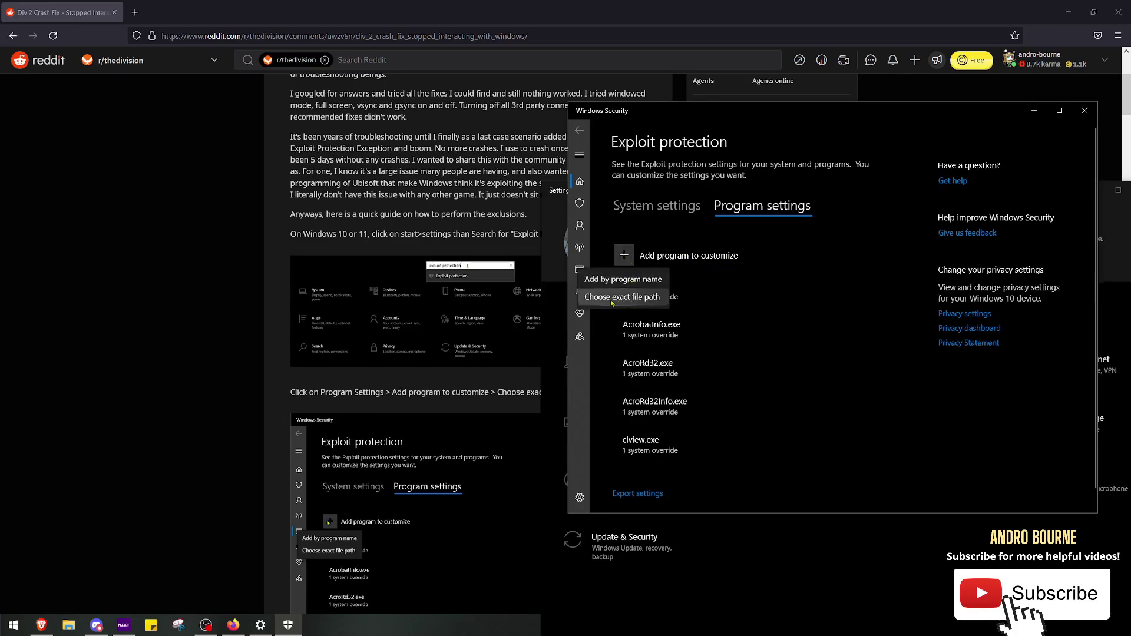
{"action": "left_click", "coordinate": [646, 301]}
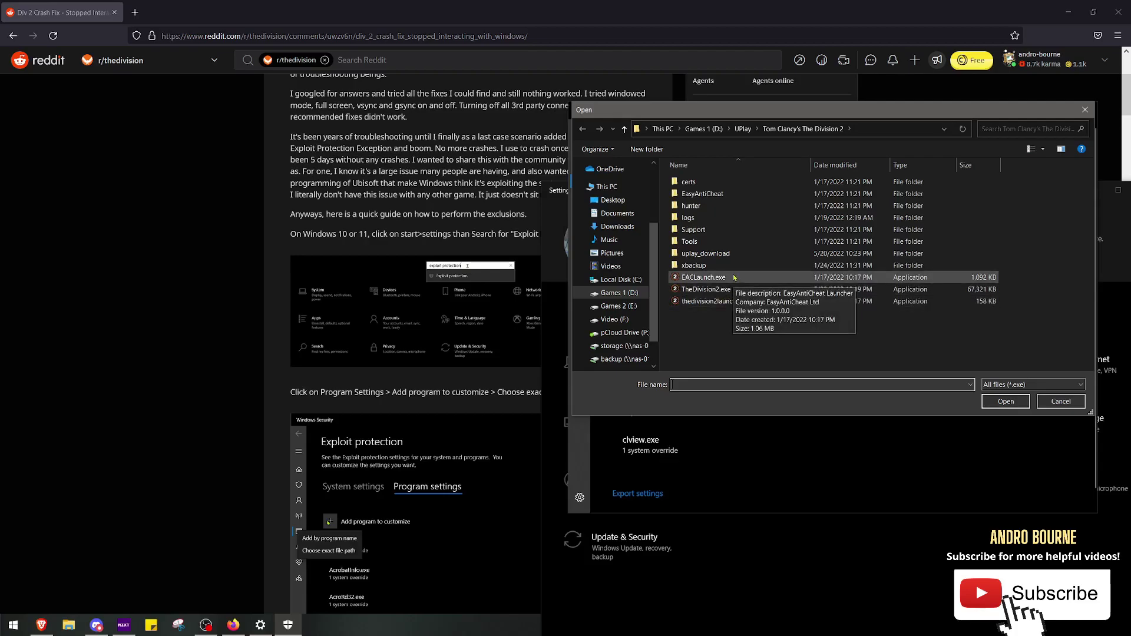
{"action": "double_click", "coordinate": [734, 277]}
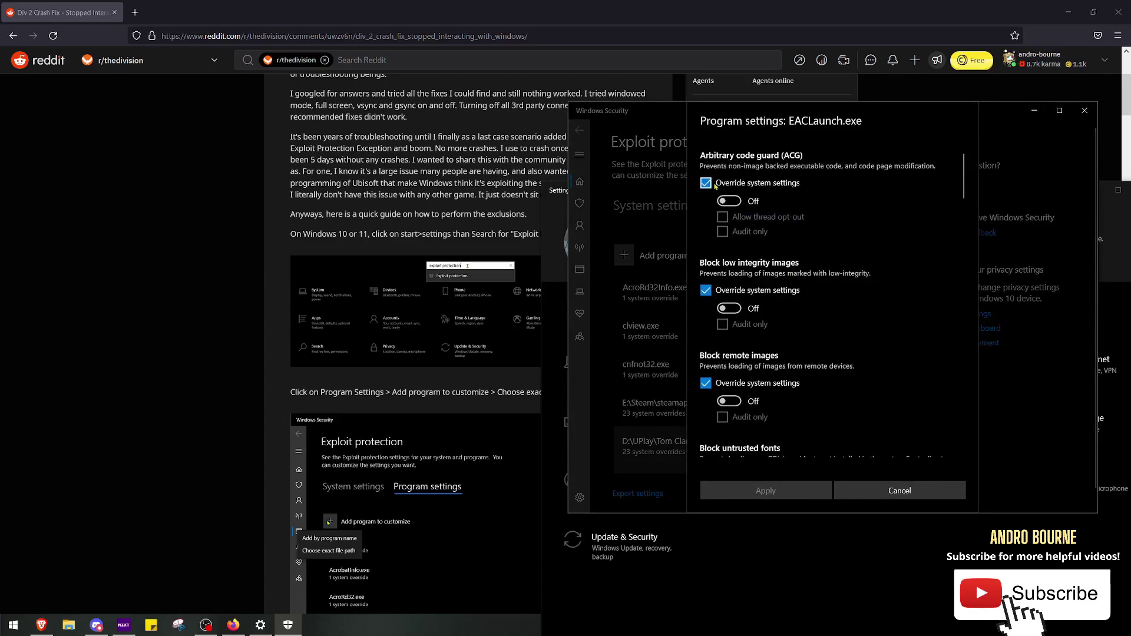
Override every system mitigation for EACLaunch.exe, including Control flow guard, to Off and apply.
{"action": "scroll", "coordinate": [789, 359], "scroll_direction": "down", "scroll_amount": 4}
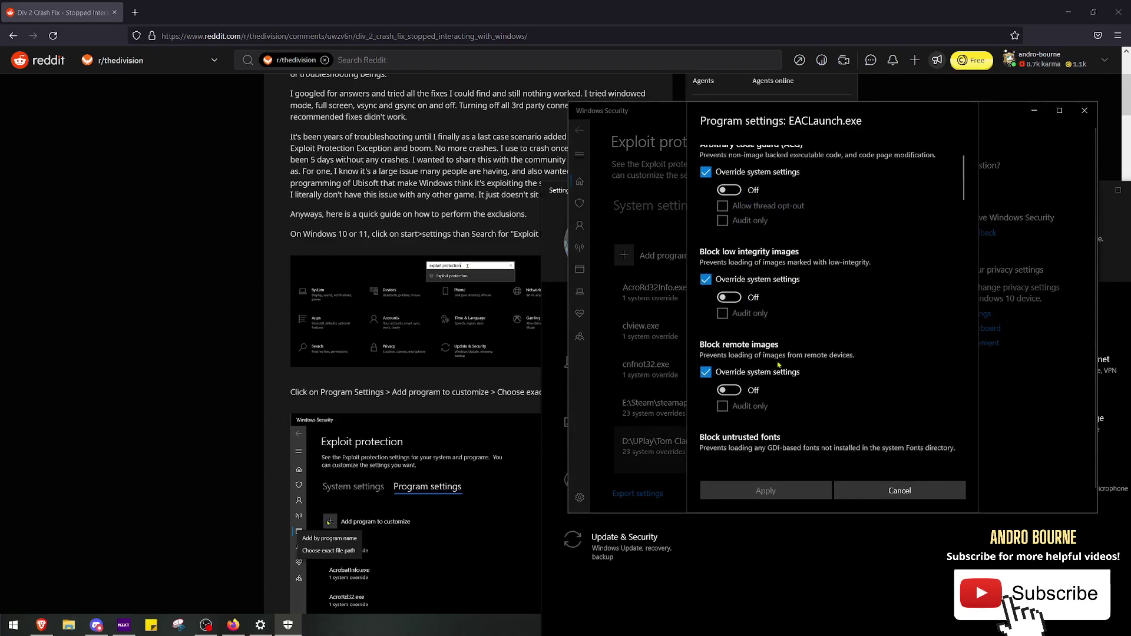
{"action": "scroll", "coordinate": [785, 357], "scroll_direction": "down", "scroll_amount": 10}
{"action": "left_click", "coordinate": [730, 226]}
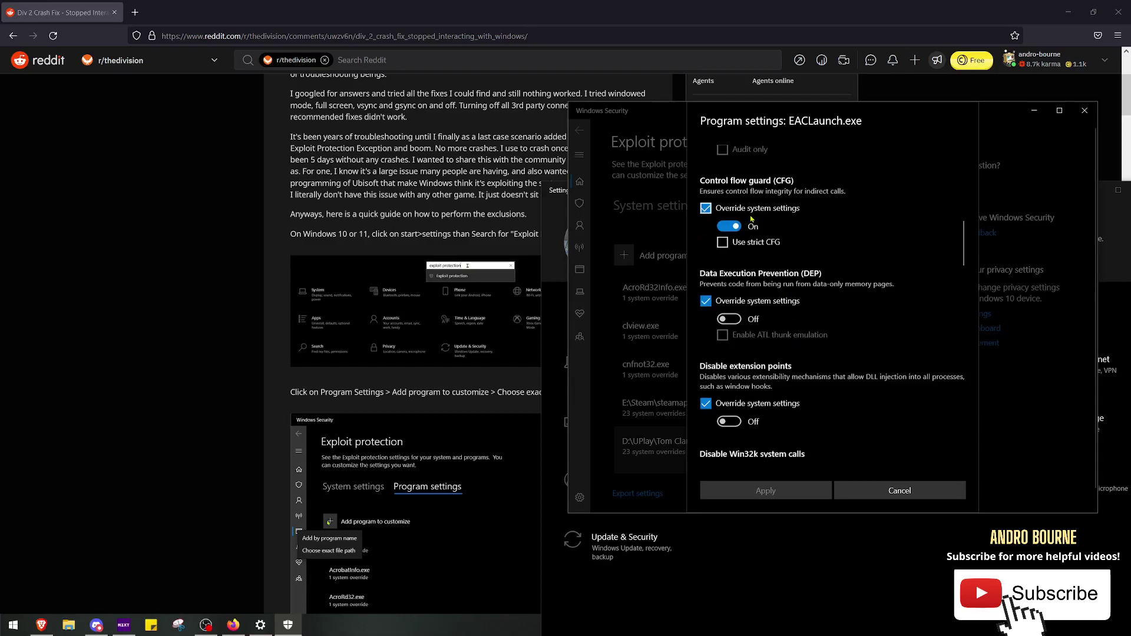
{"action": "left_click", "coordinate": [741, 227]}
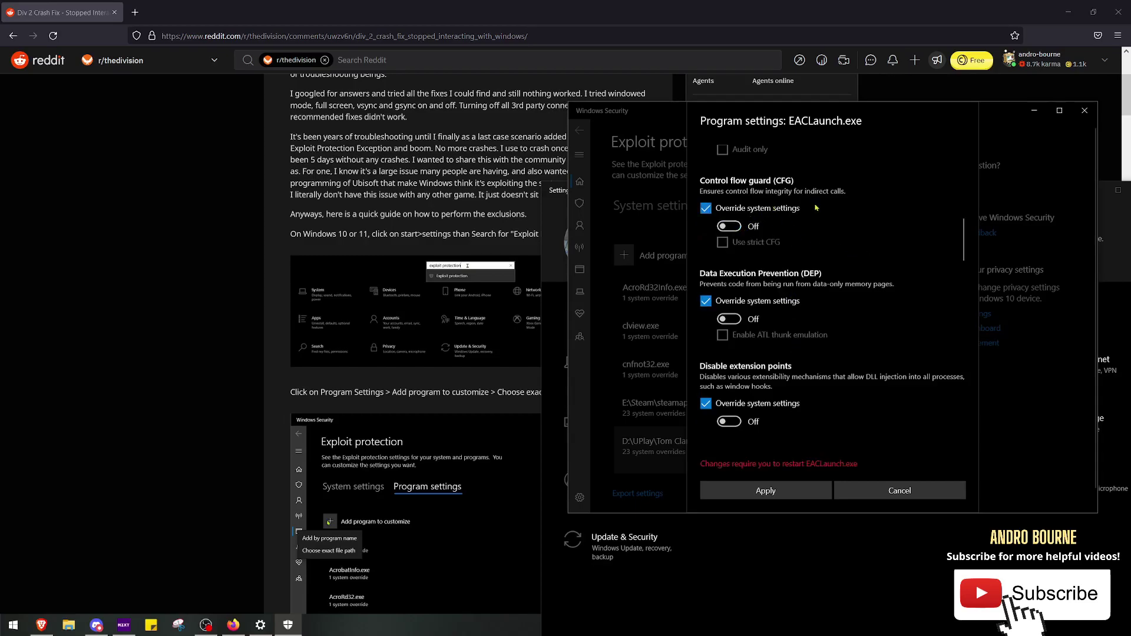
{"action": "scroll", "coordinate": [816, 207], "scroll_direction": "up", "scroll_amount": 10}
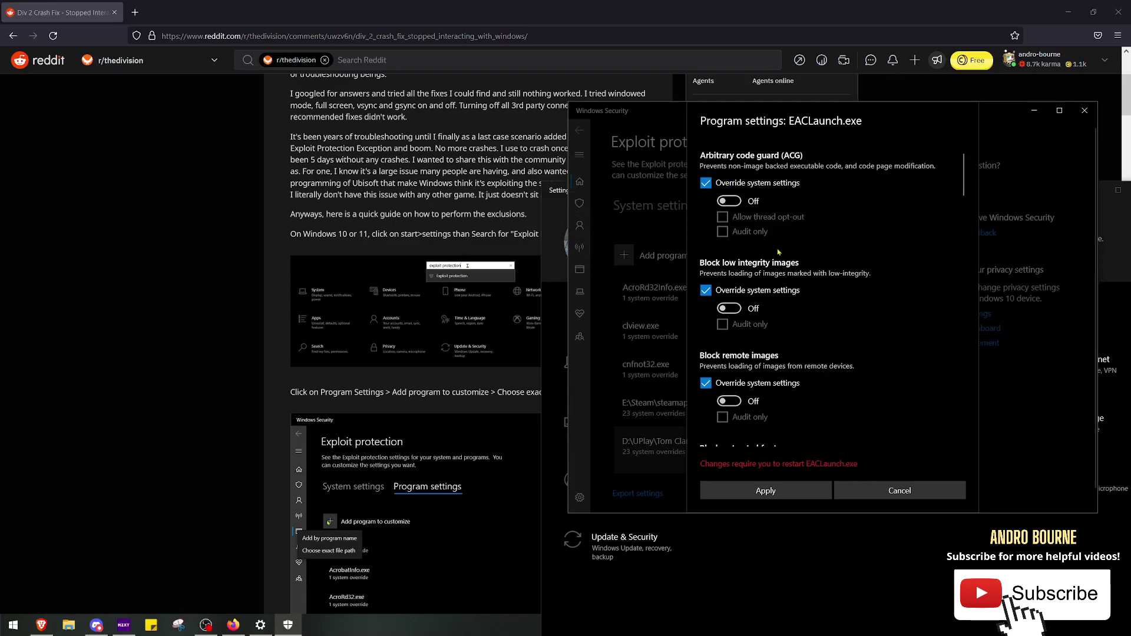
{"action": "scroll", "coordinate": [776, 320], "scroll_direction": "down", "scroll_amount": 10}
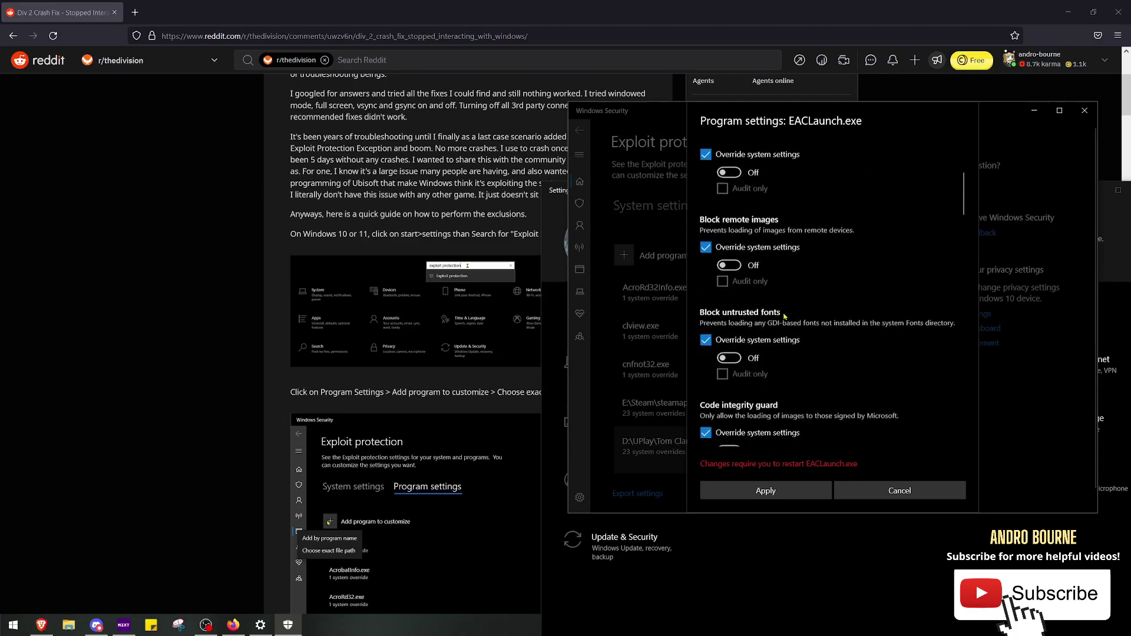
{"action": "scroll", "coordinate": [780, 310], "scroll_direction": "down", "scroll_amount": 10}
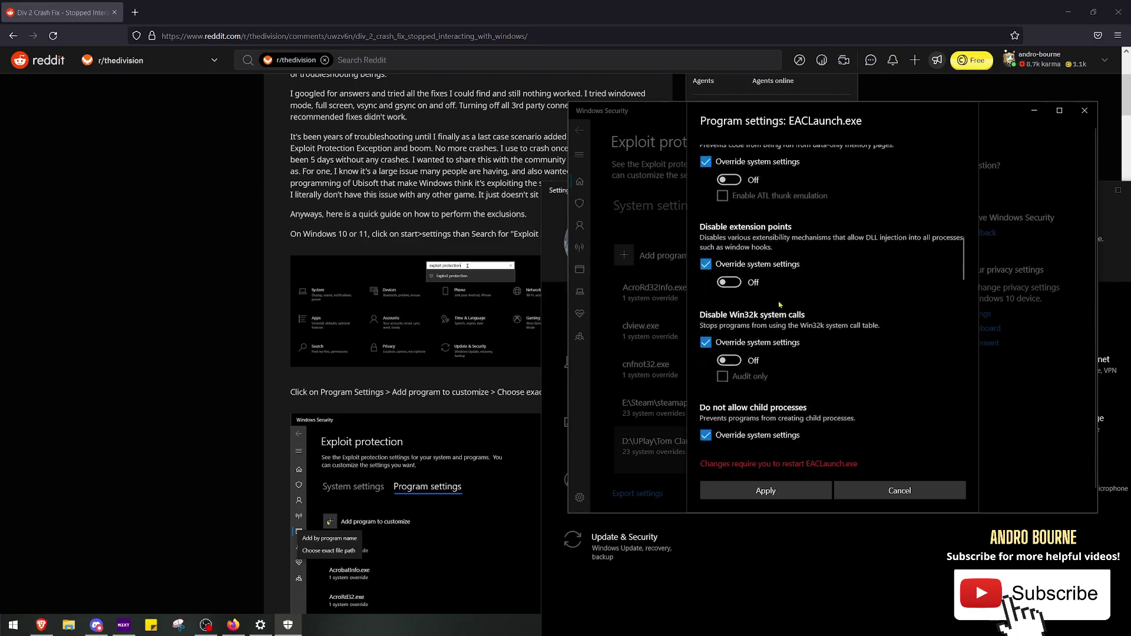
{"action": "scroll", "coordinate": [780, 299], "scroll_direction": "down", "scroll_amount": 5}
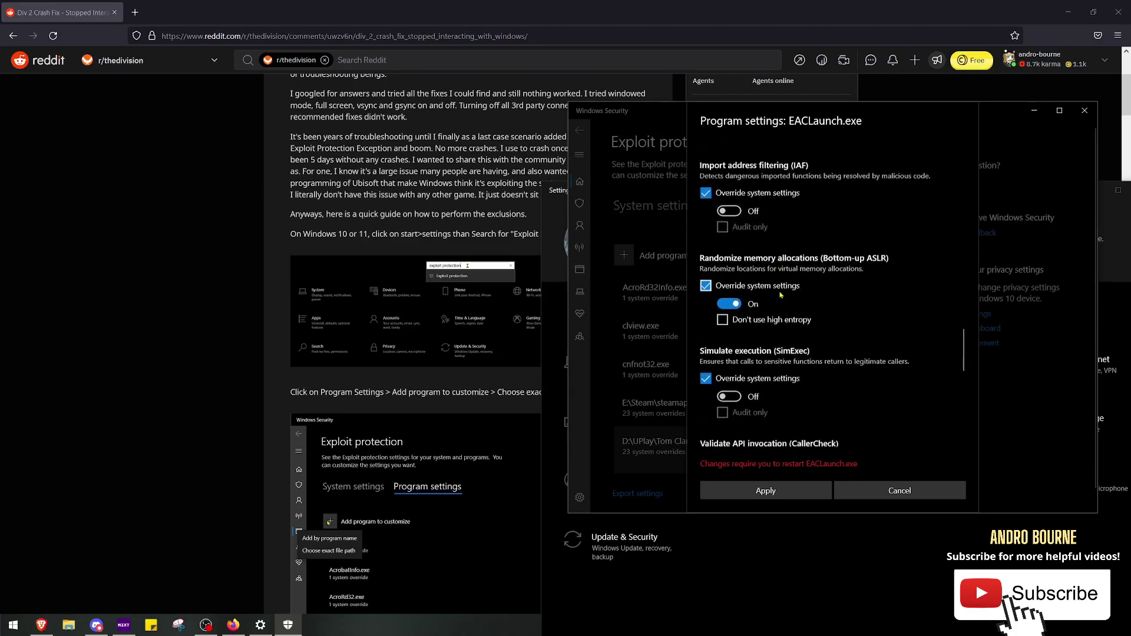
{"action": "scroll", "coordinate": [817, 301], "scroll_direction": "down", "scroll_amount": 2}
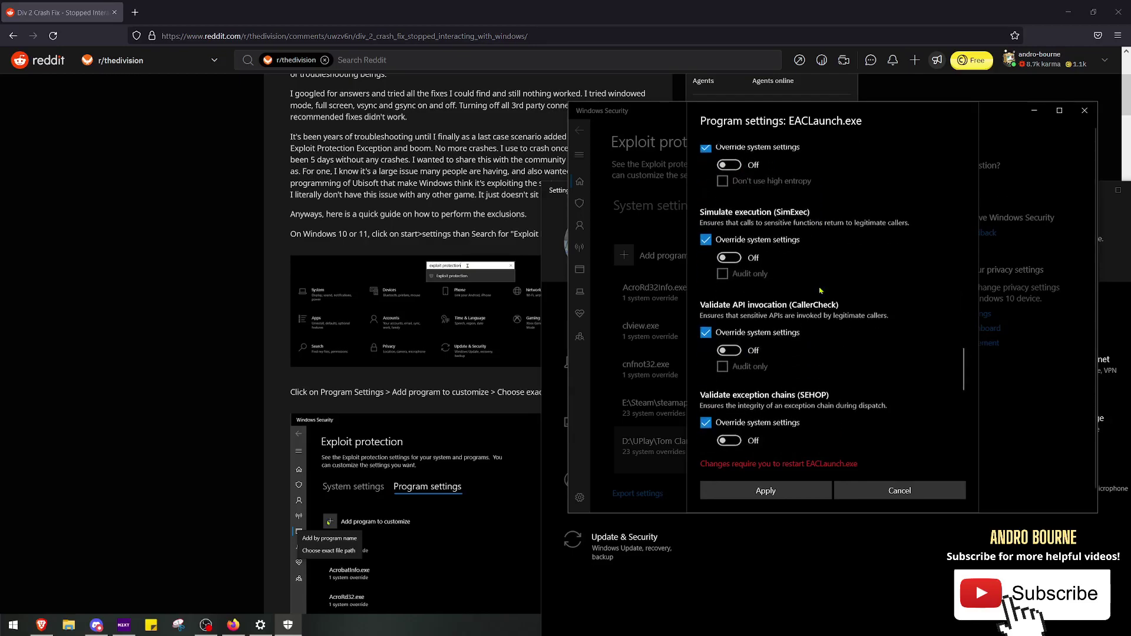
{"action": "scroll", "coordinate": [717, 260], "scroll_direction": "up", "scroll_amount": 2}
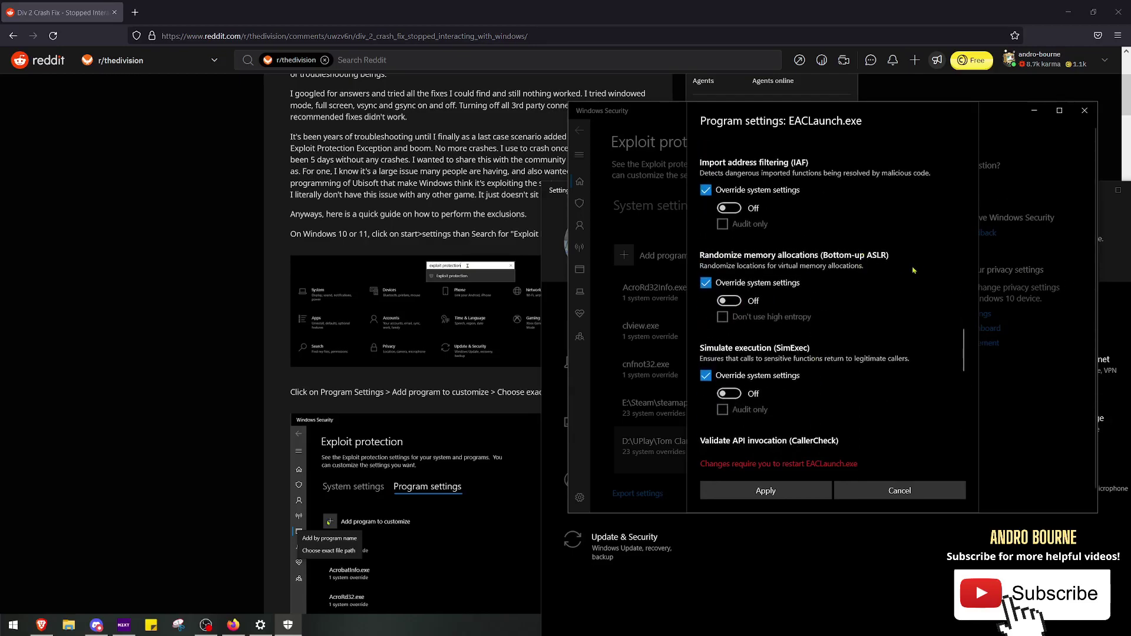
{"action": "scroll", "coordinate": [913, 270], "scroll_direction": "down", "scroll_amount": 8}
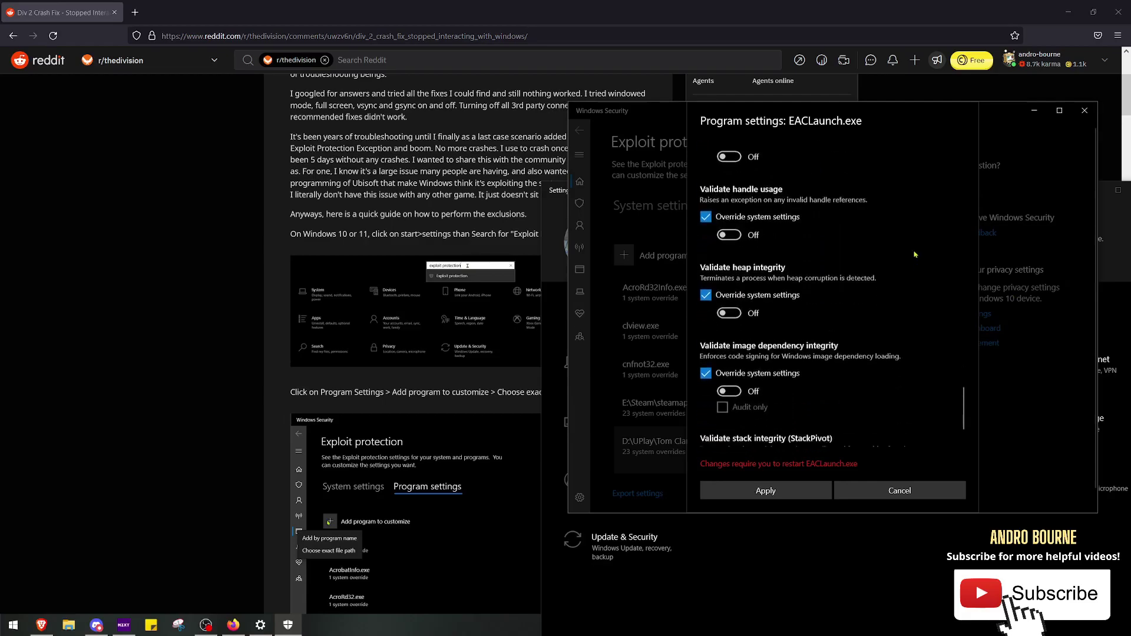
{"action": "scroll", "coordinate": [912, 251], "scroll_direction": "down", "scroll_amount": 2}
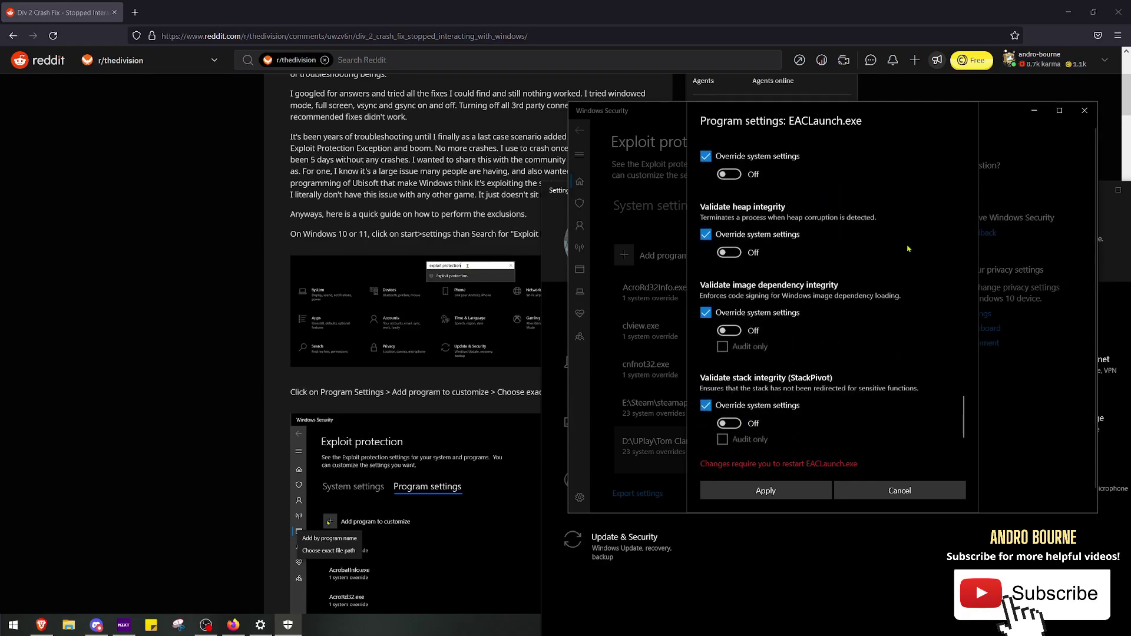
{"action": "scroll", "coordinate": [907, 248], "scroll_direction": "up", "scroll_amount": 20}
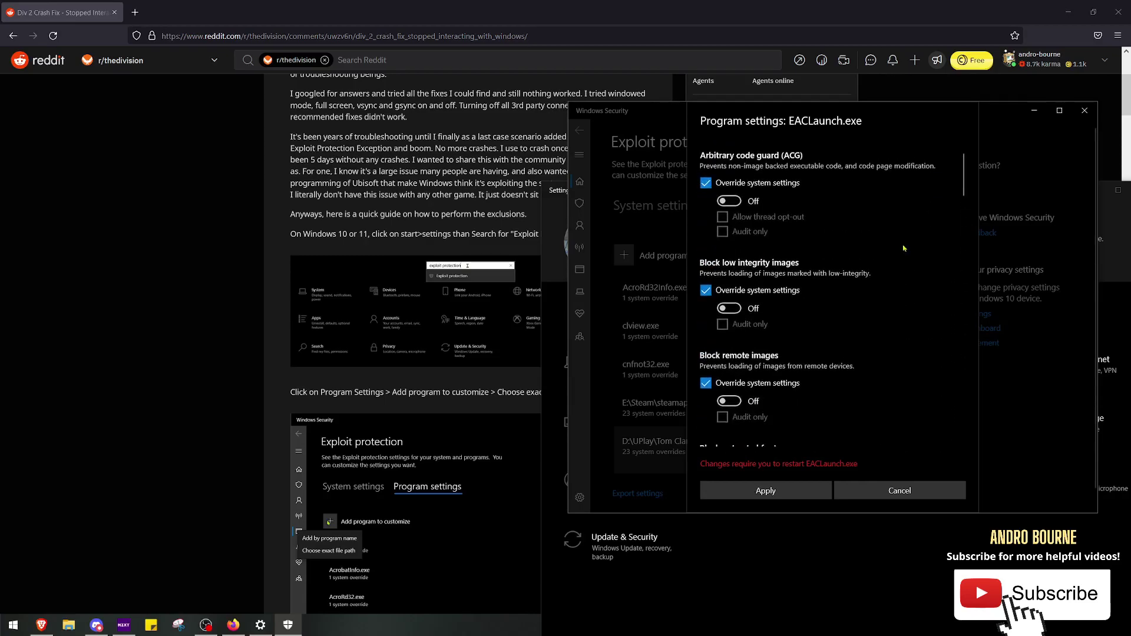
{"action": "scroll", "coordinate": [859, 229], "scroll_direction": "down", "scroll_amount": 20}
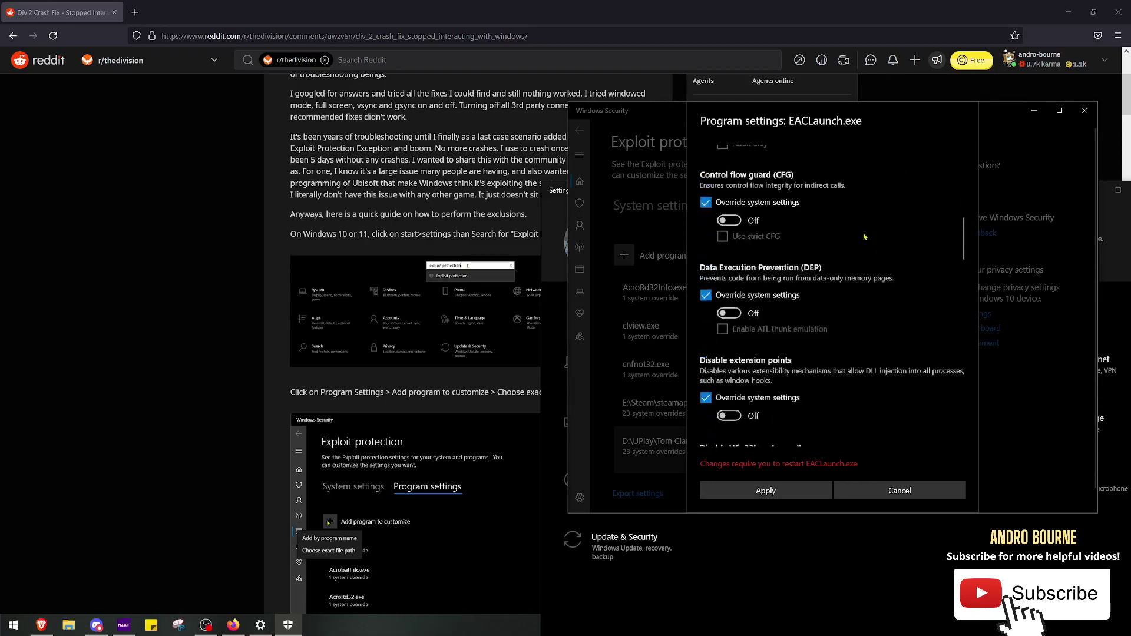
{"action": "left_click", "coordinate": [794, 494]}
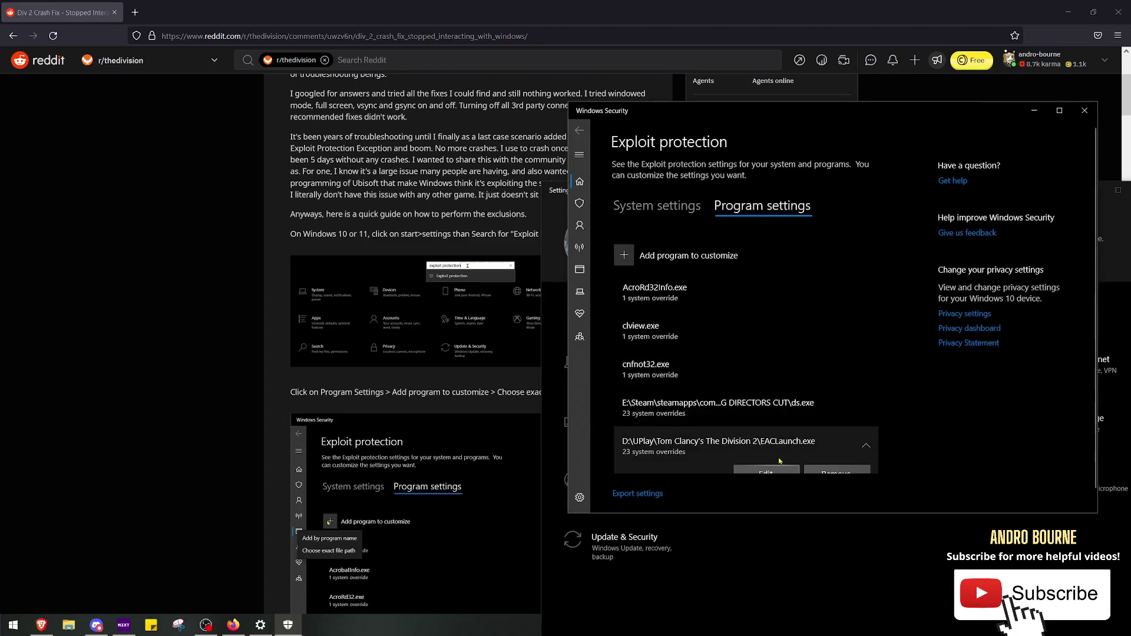
{"action": "scroll", "coordinate": [786, 454], "scroll_direction": "down", "scroll_amount": 10}
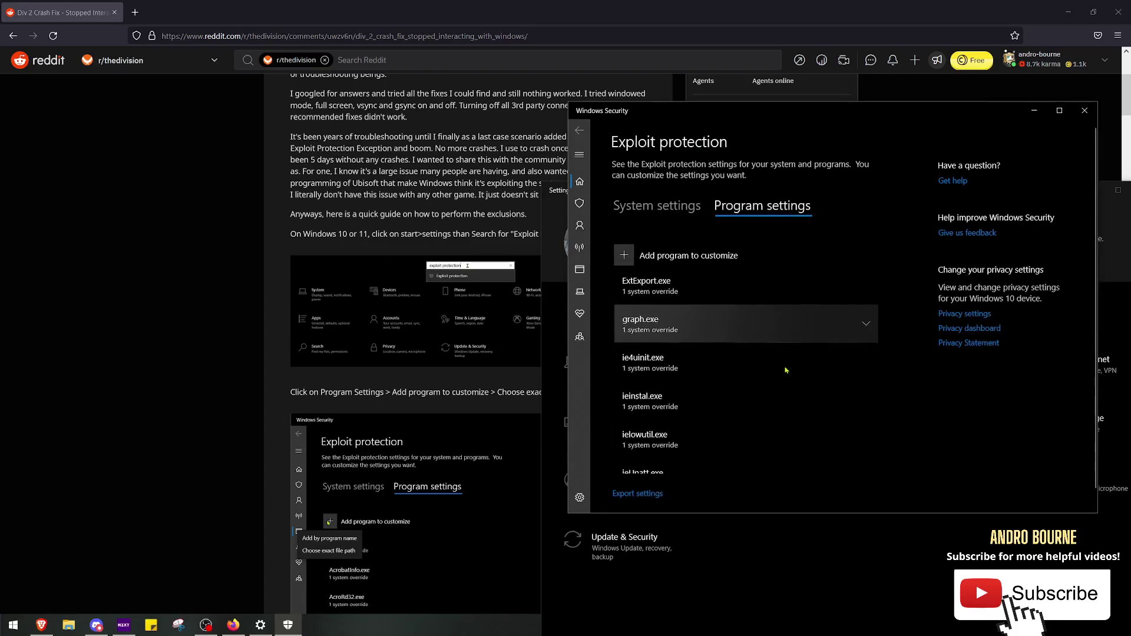
{"action": "scroll", "coordinate": [787, 369], "scroll_direction": "down", "scroll_amount": 10}
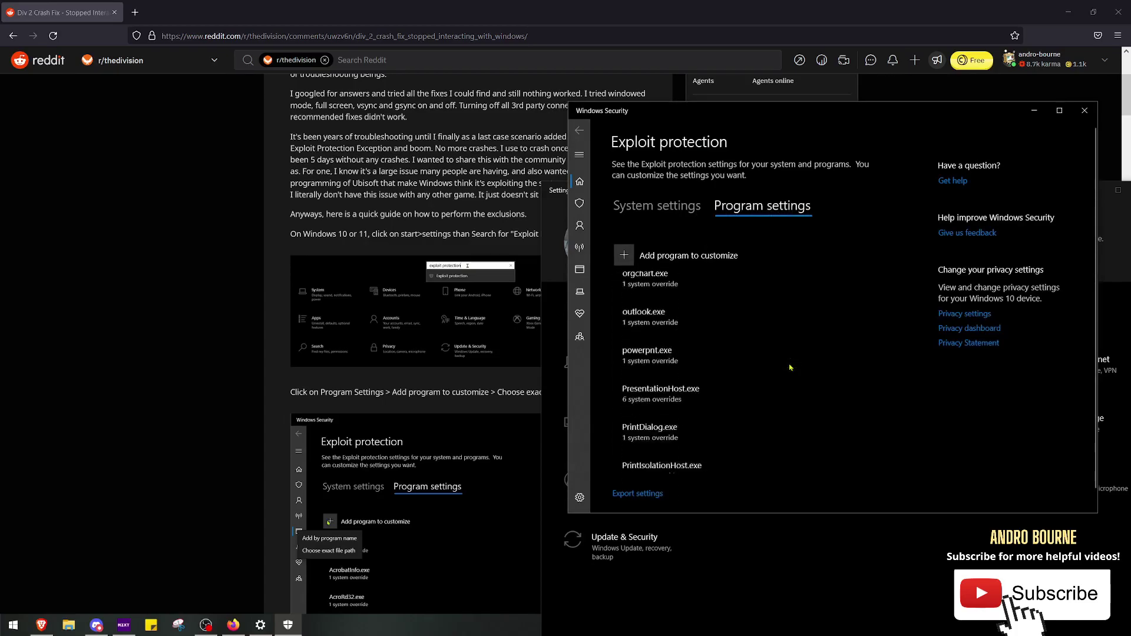
{"action": "scroll", "coordinate": [787, 369], "scroll_direction": "down", "scroll_amount": 5}
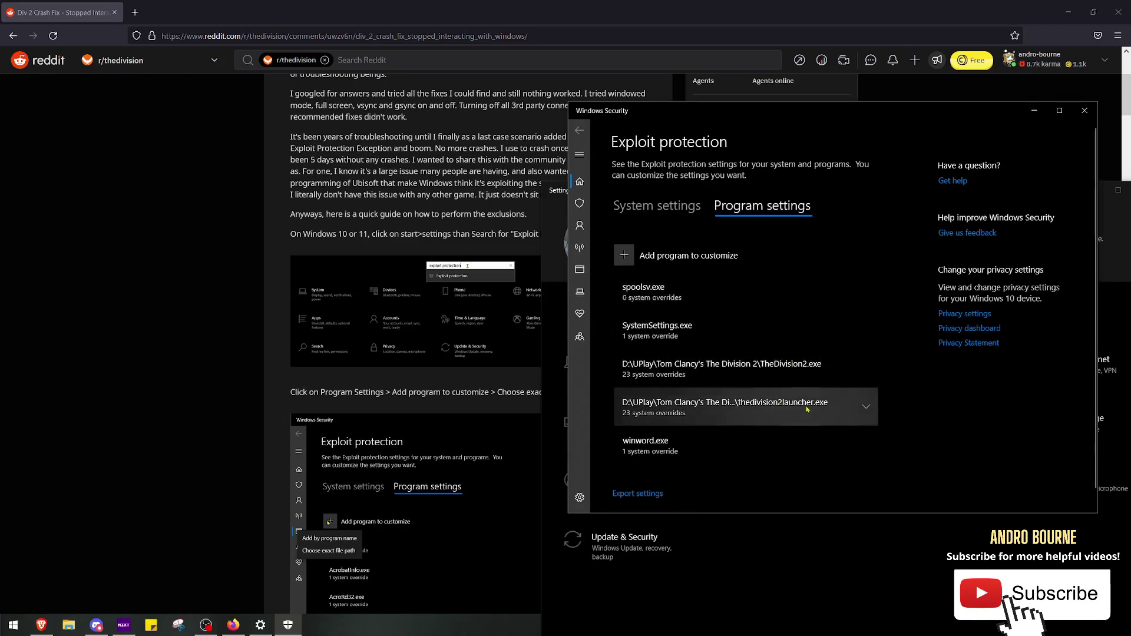
{"action": "scroll", "coordinate": [807, 408], "scroll_direction": "down", "scroll_amount": 1}
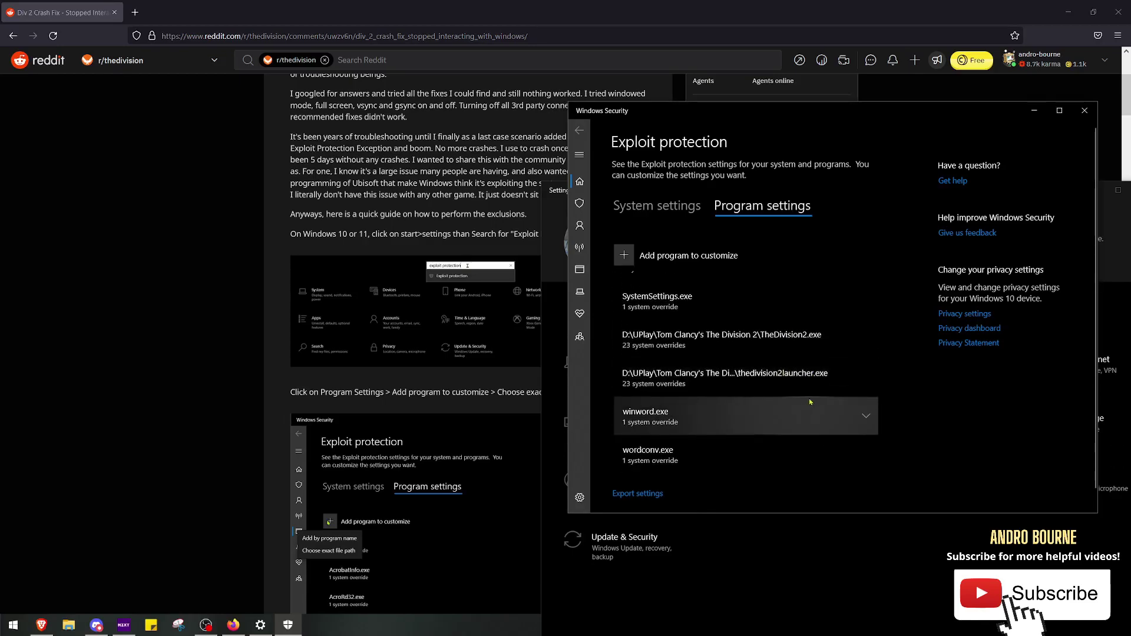
{"action": "left_click", "coordinate": [763, 338]}
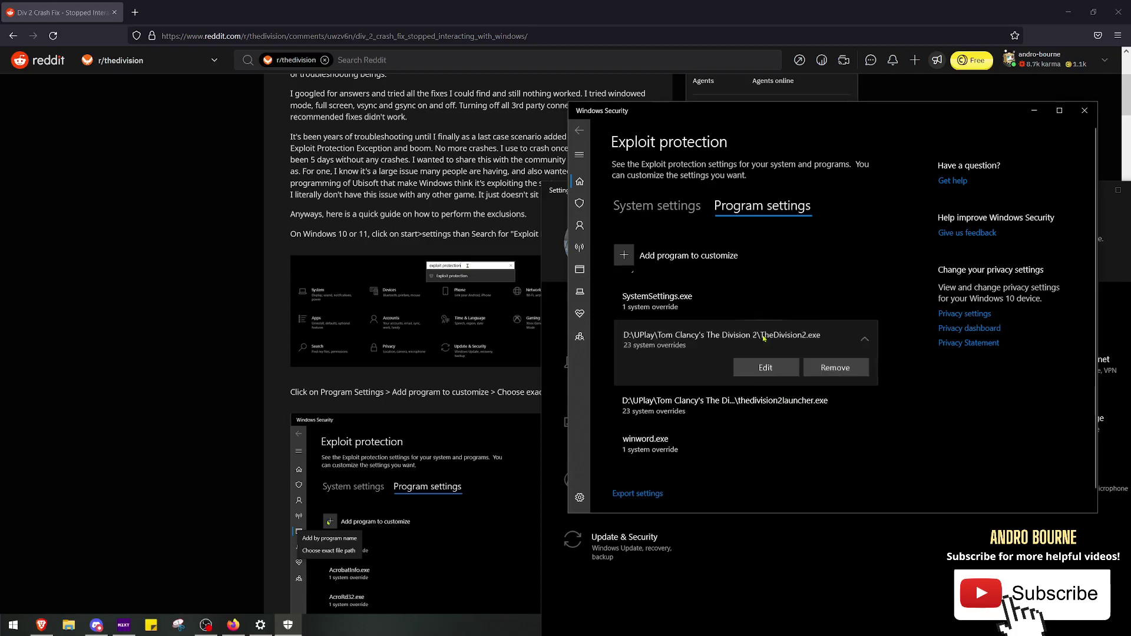
{"action": "left_click", "coordinate": [766, 367]}
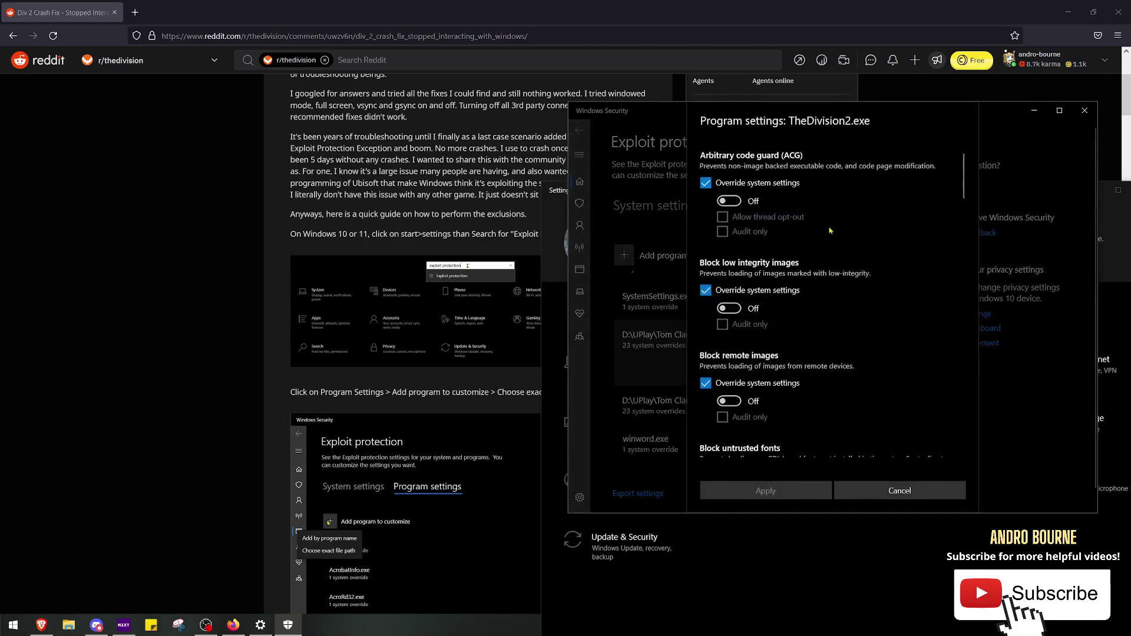
{"action": "scroll", "coordinate": [817, 287], "scroll_direction": "down", "scroll_amount": 4}
{"action": "scroll", "coordinate": [817, 287], "scroll_direction": "down", "scroll_amount": 10}
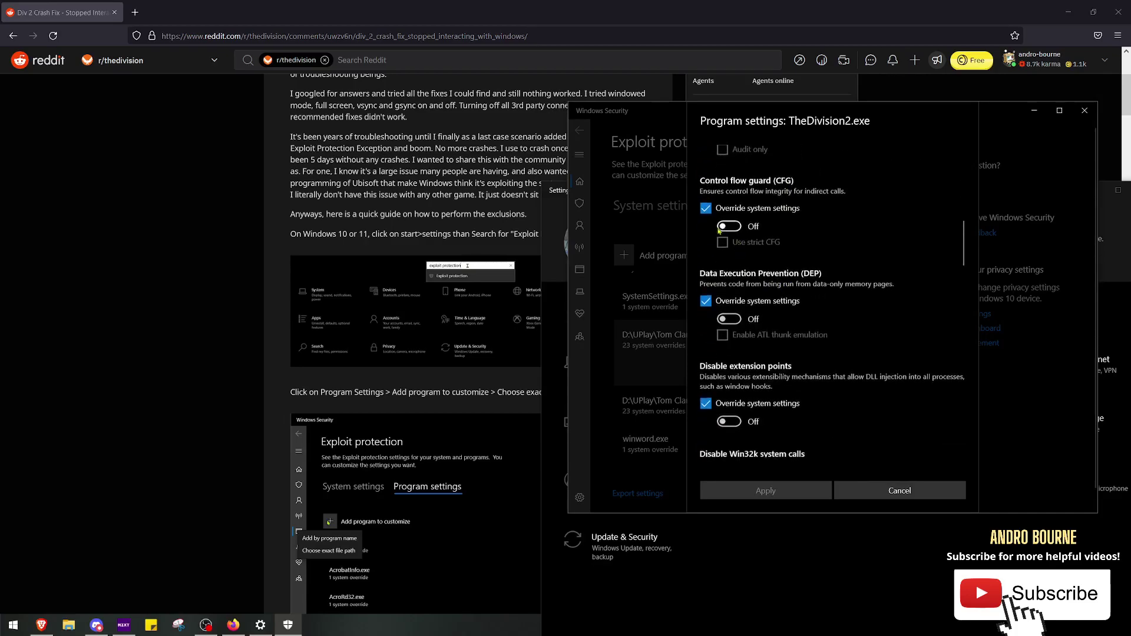
{"action": "scroll", "coordinate": [748, 273], "scroll_direction": "down", "scroll_amount": 10}
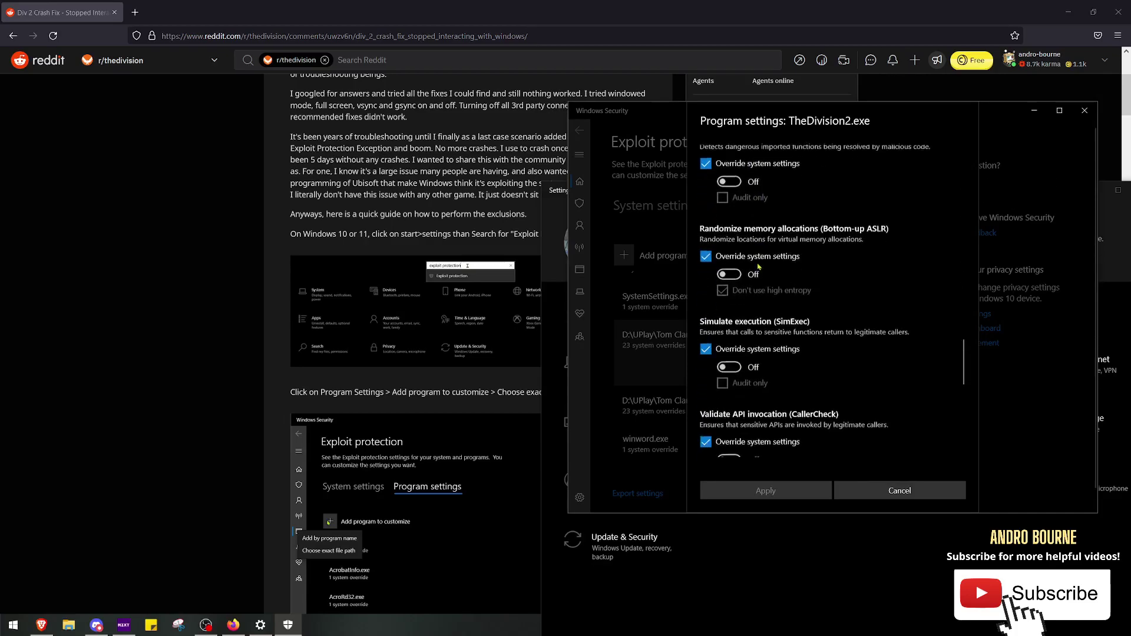
{"action": "scroll", "coordinate": [758, 267], "scroll_direction": "down", "scroll_amount": 1}
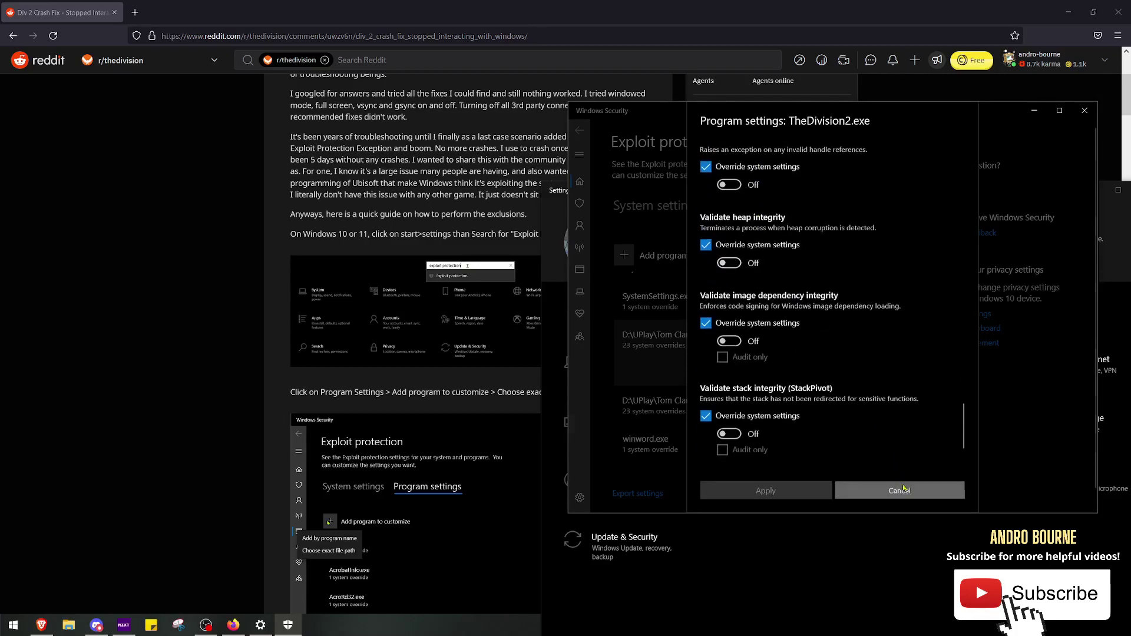
{"action": "left_click", "coordinate": [900, 491]}
{"action": "left_click", "coordinate": [818, 412]}
{"action": "left_click", "coordinate": [765, 406]}
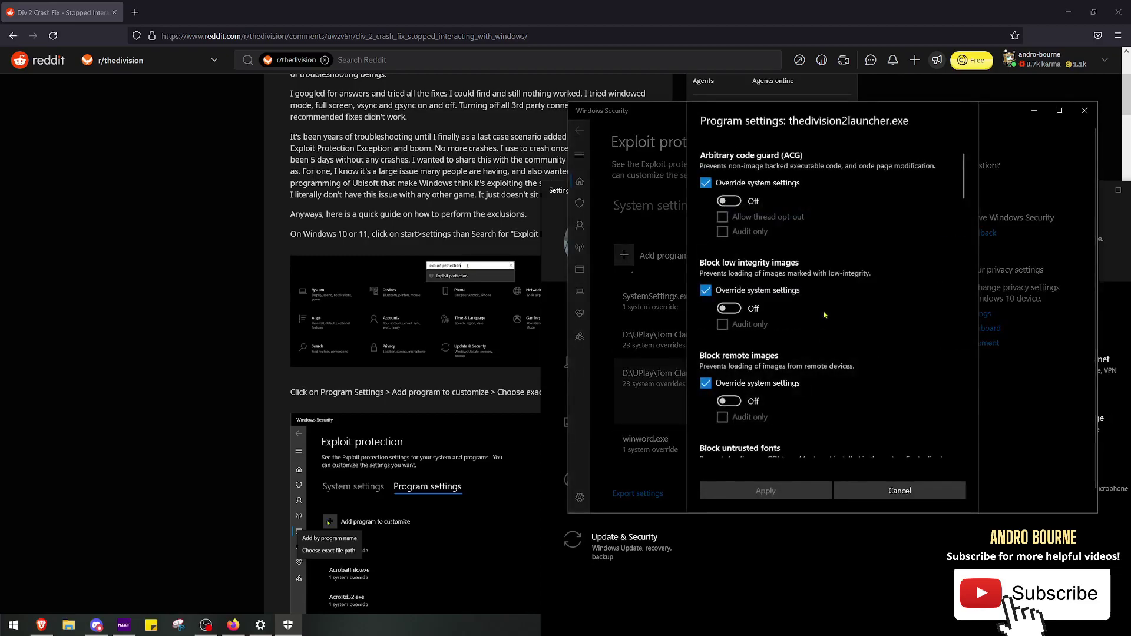
{"action": "scroll", "coordinate": [840, 298], "scroll_direction": "down", "scroll_amount": 5}
{"action": "scroll", "coordinate": [839, 298], "scroll_direction": "down", "scroll_amount": 15}
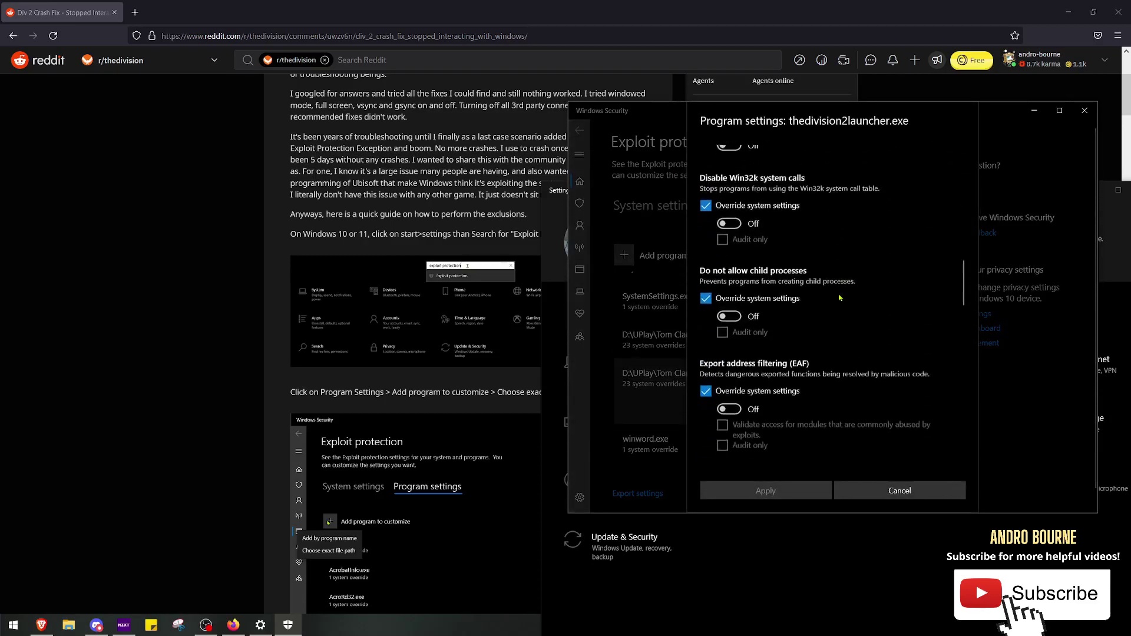
{"action": "scroll", "coordinate": [839, 298], "scroll_direction": "down", "scroll_amount": 8}
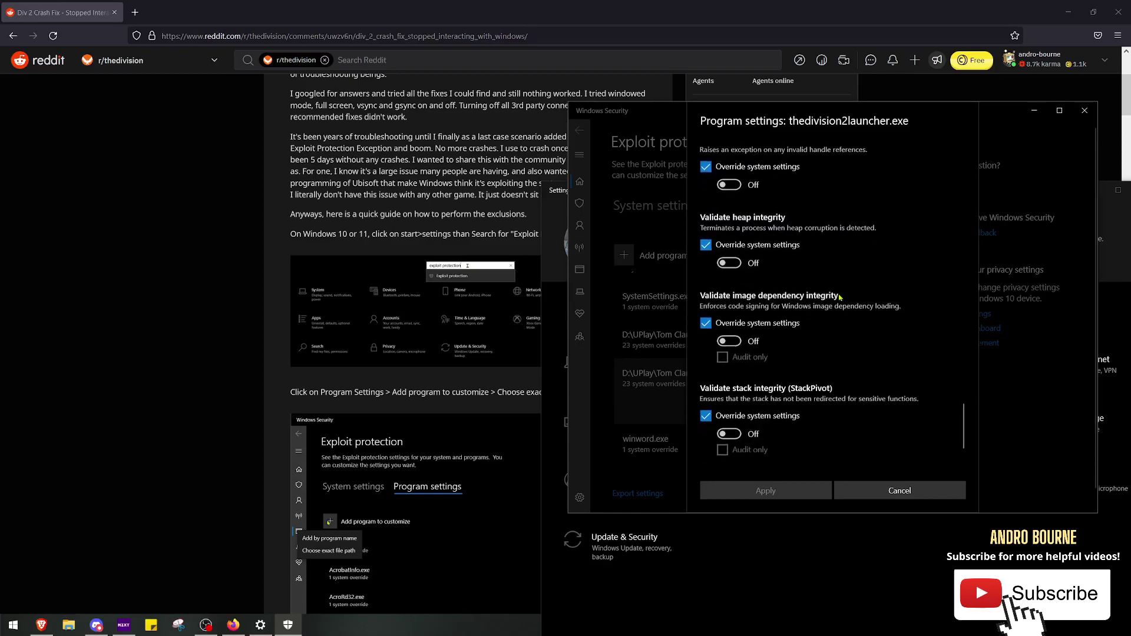
{"action": "left_click", "coordinate": [900, 490]}
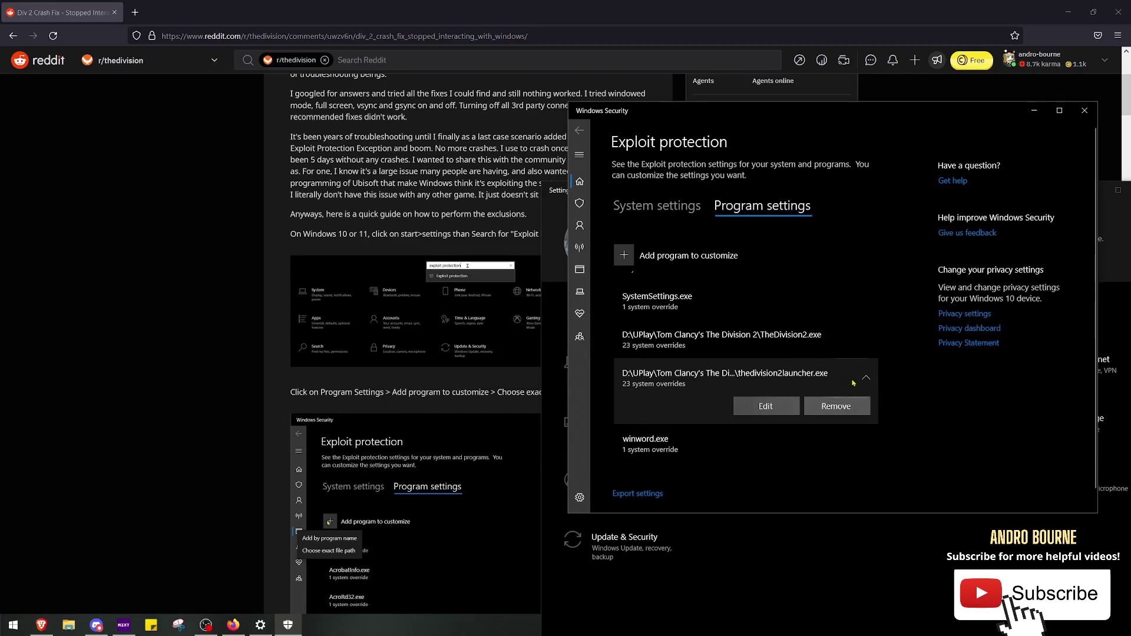
{"action": "scroll", "coordinate": [824, 353], "scroll_direction": "up", "scroll_amount": 1}
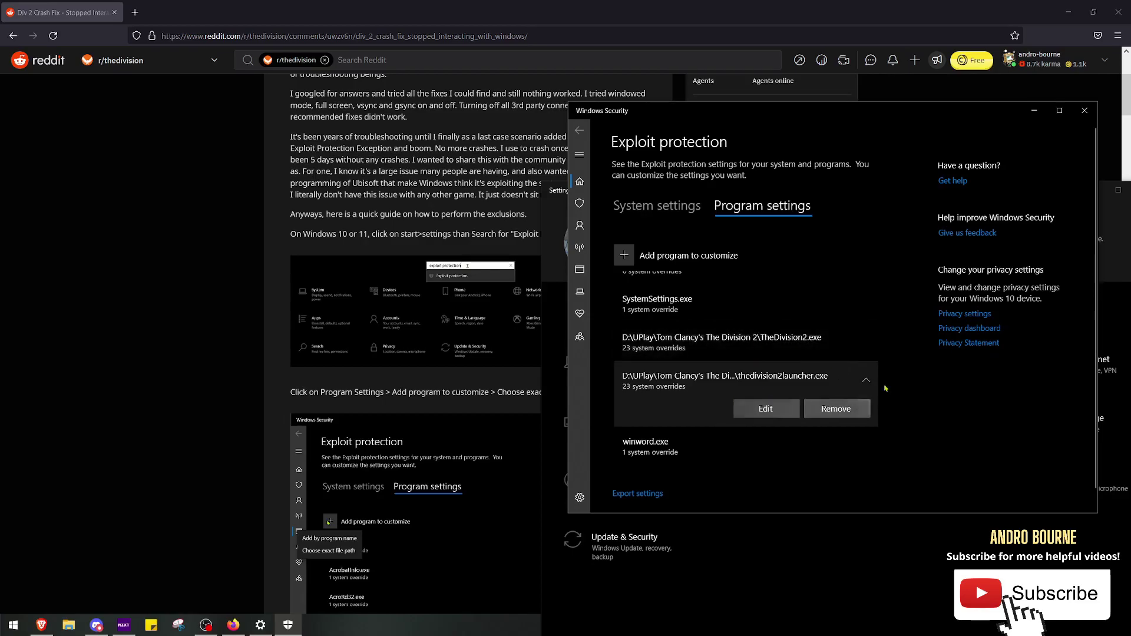
{"action": "left_click", "coordinate": [744, 346]}
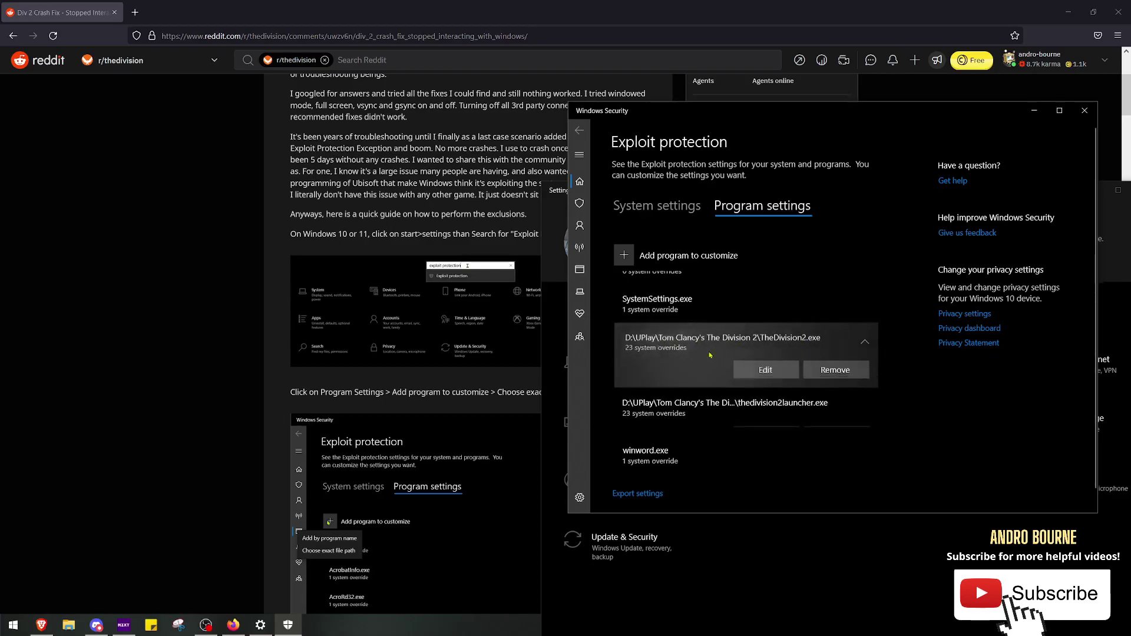
{"action": "left_click", "coordinate": [747, 406]}
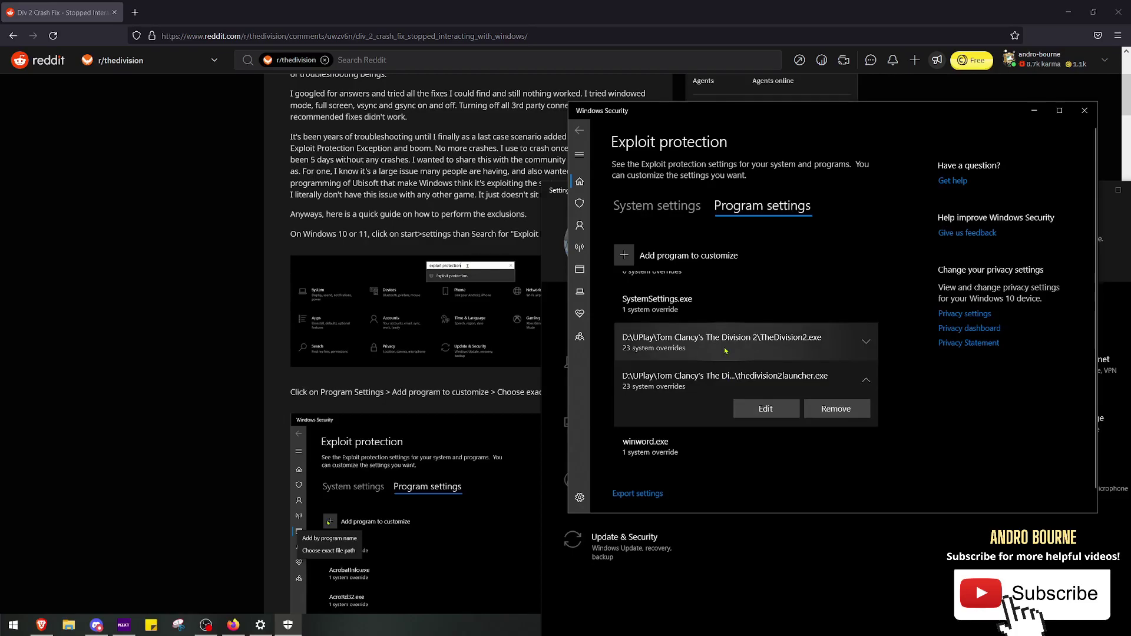
{"action": "scroll", "coordinate": [745, 339], "scroll_direction": "up", "scroll_amount": 3}
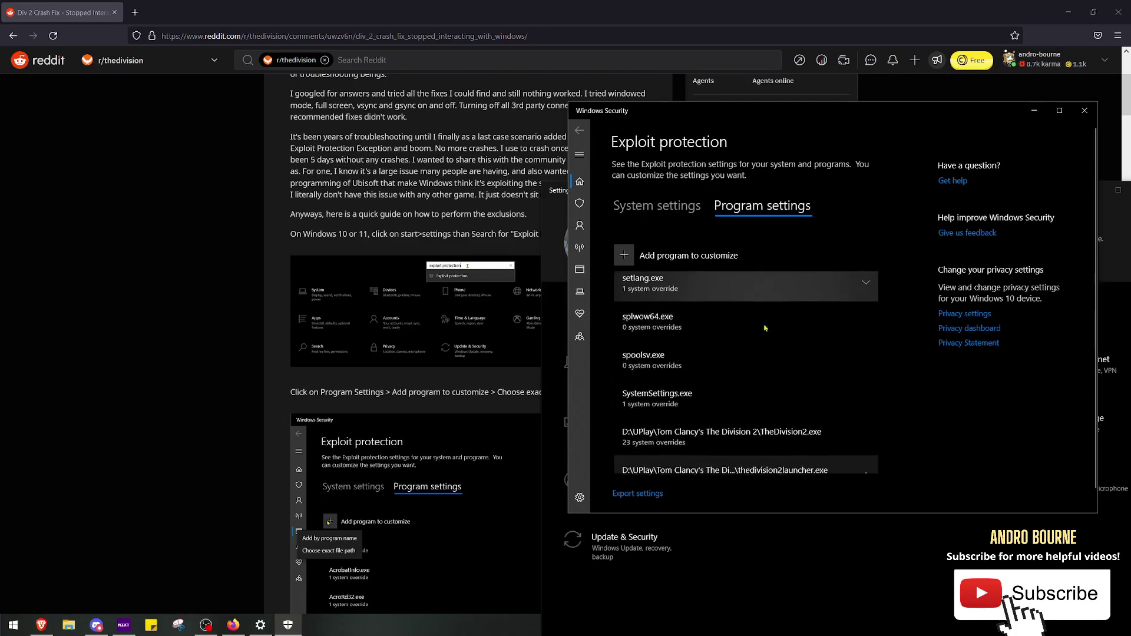
{"action": "scroll", "coordinate": [766, 327], "scroll_direction": "down", "scroll_amount": 3}
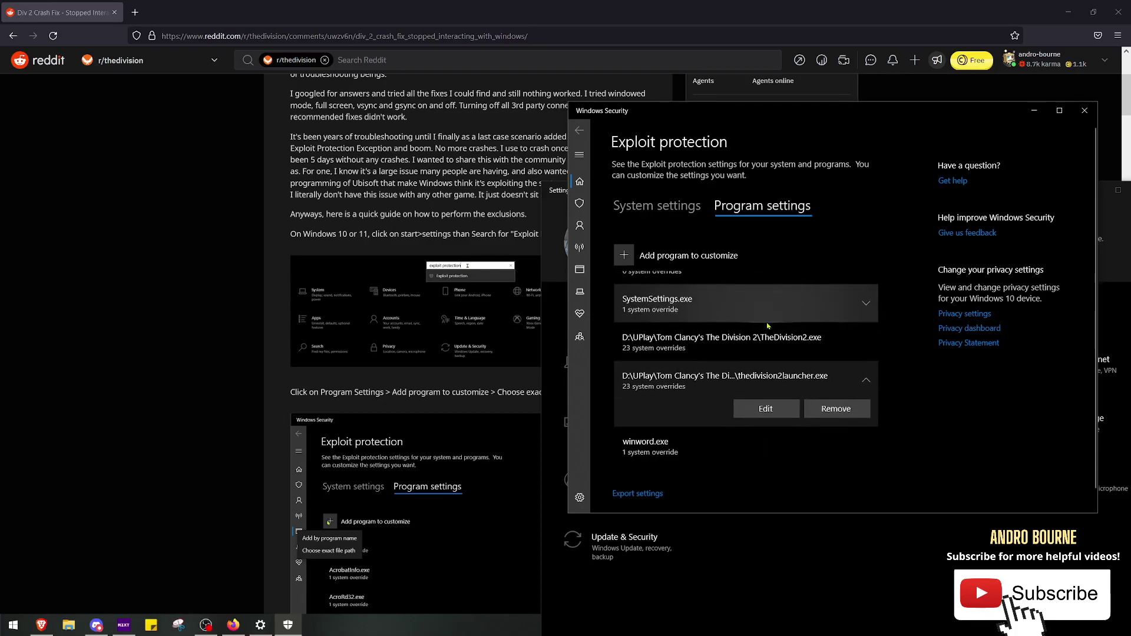